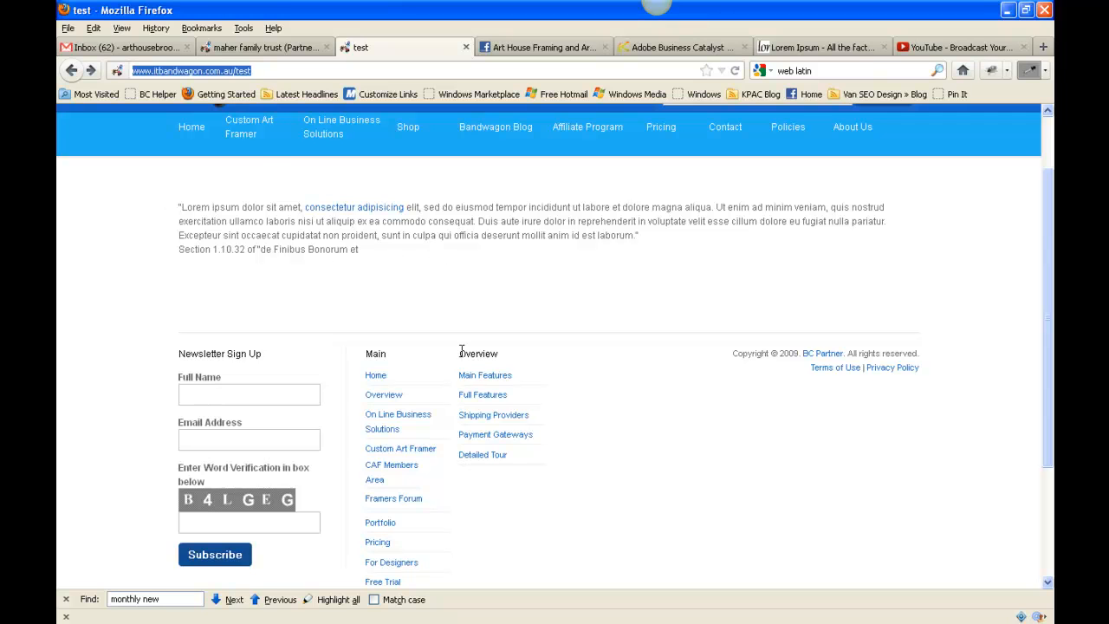
Switch to the I.T. Bandwagon admin site and open the test page from the website's web pages list for editing.
{"action": "scroll", "coordinate": [274, 165], "scroll_direction": "up", "scroll_amount": 2}
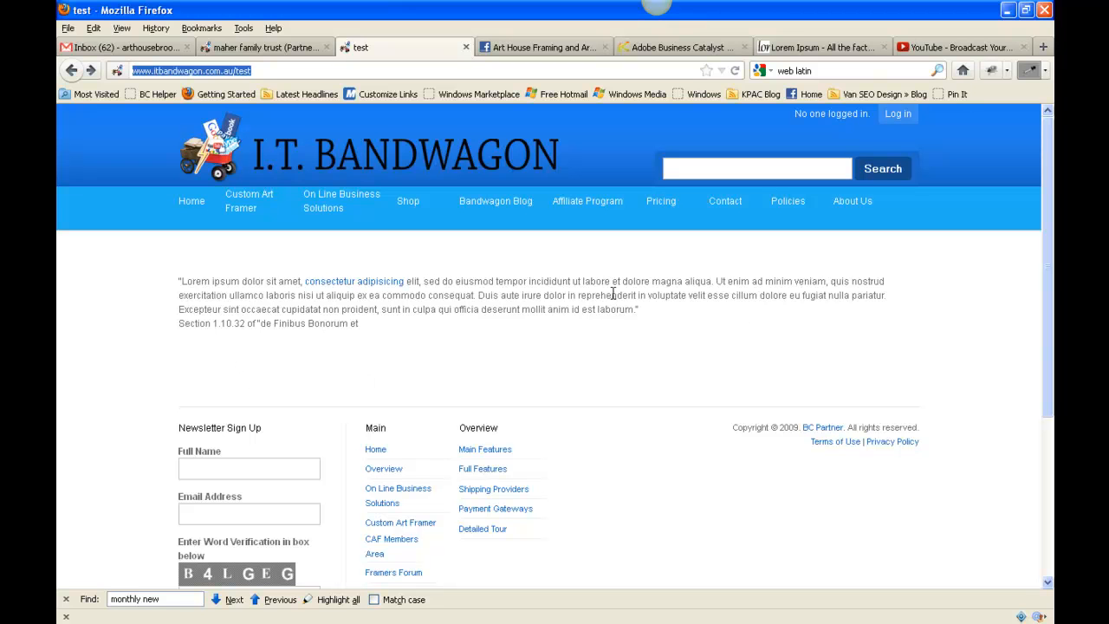
{"action": "left_click", "coordinate": [252, 47]}
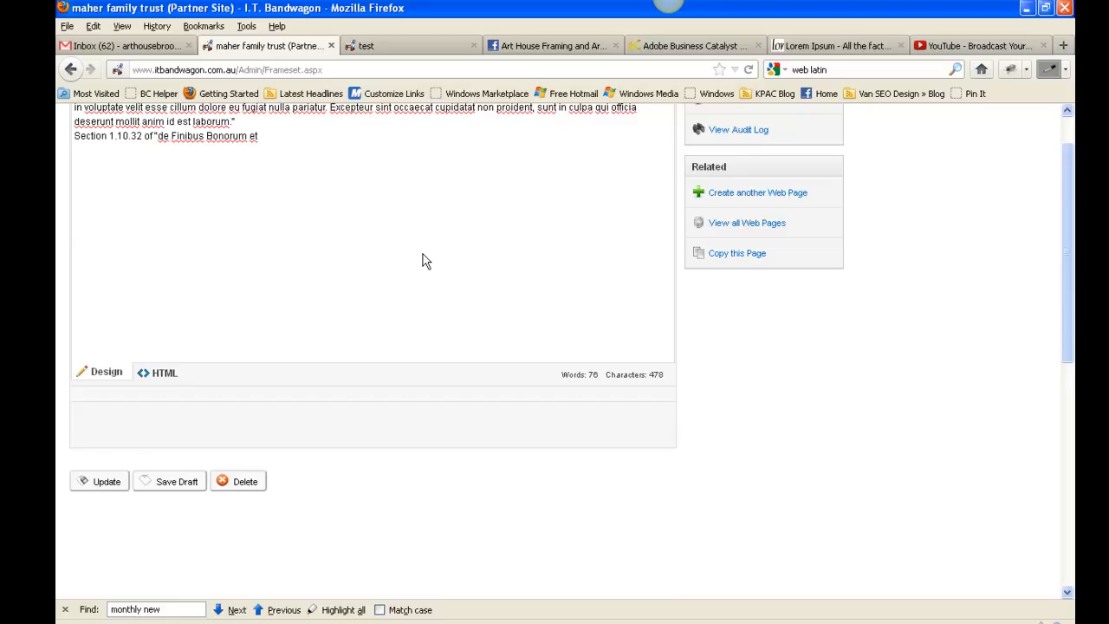
{"action": "scroll", "coordinate": [423, 254], "scroll_direction": "up", "scroll_amount": 10}
{"action": "left_click", "coordinate": [112, 188]}
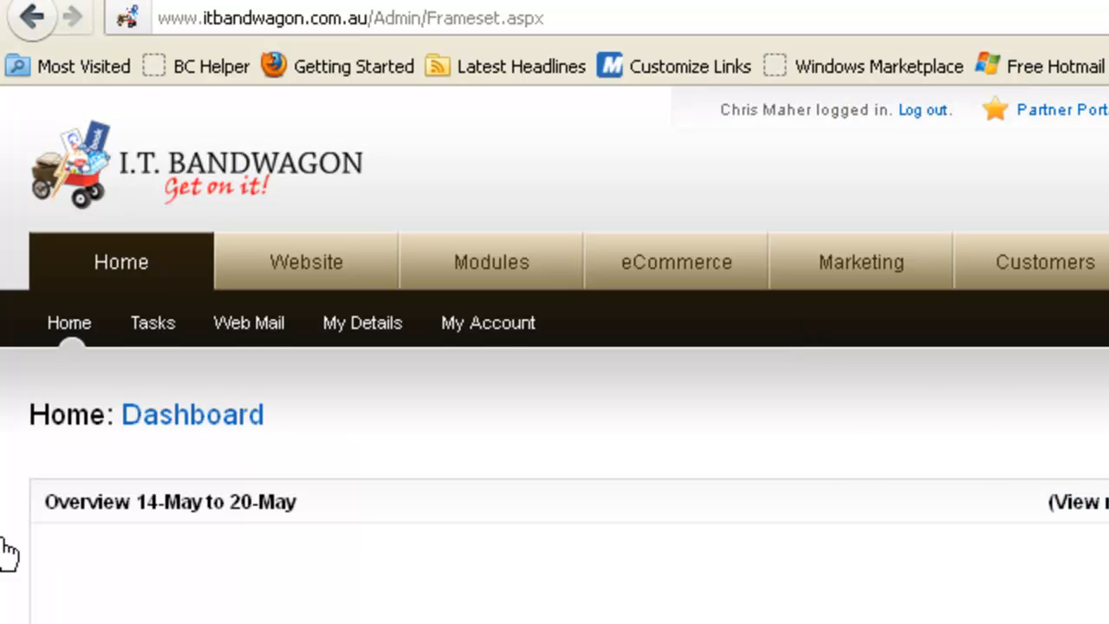
{"action": "left_click", "coordinate": [308, 256]}
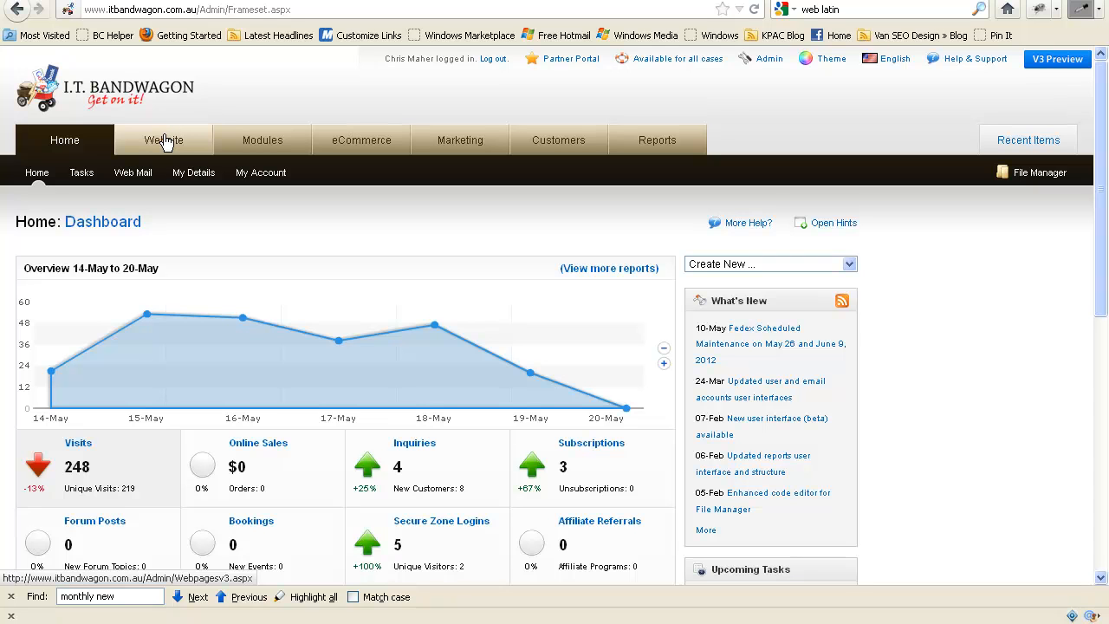
{"action": "left_click", "coordinate": [165, 139]}
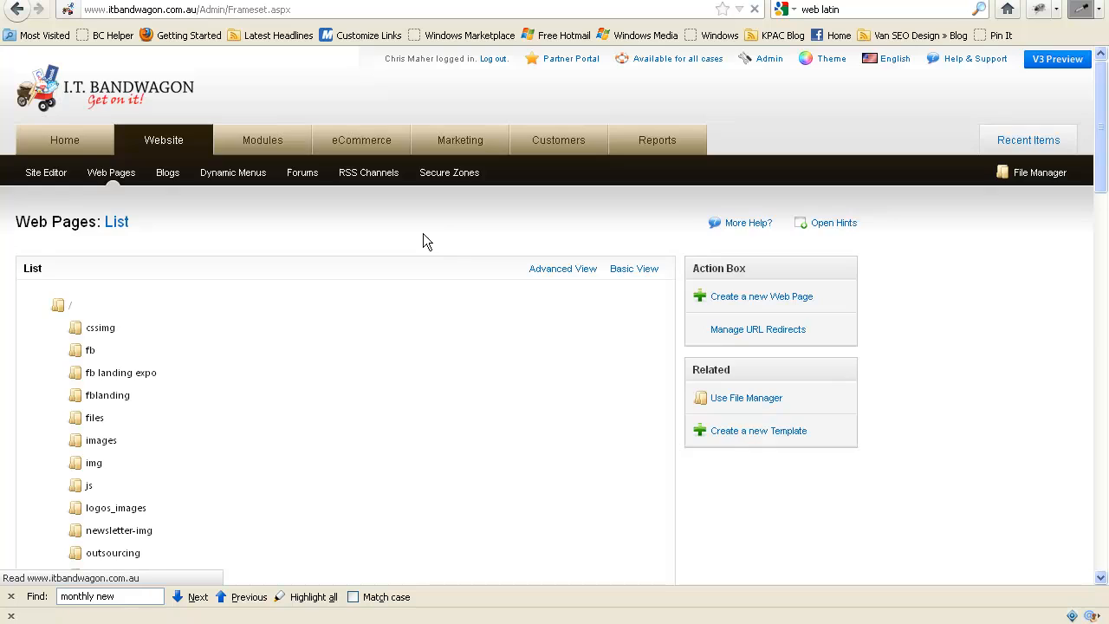
{"action": "scroll", "coordinate": [409, 325], "scroll_direction": "down", "scroll_amount": 10}
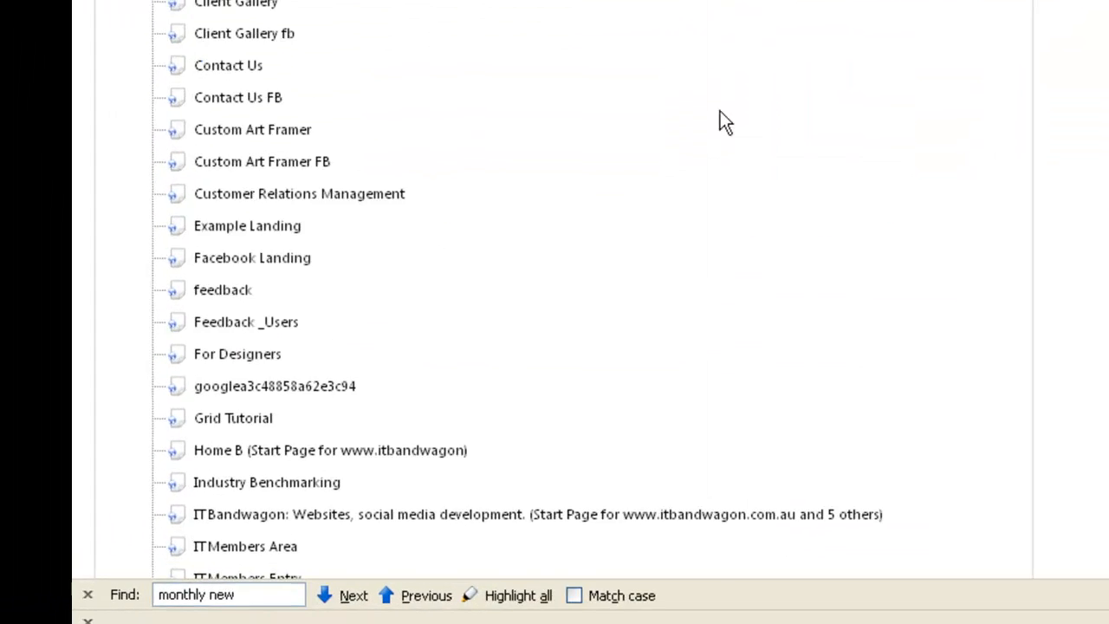
{"action": "scroll", "coordinate": [723, 117], "scroll_direction": "down", "scroll_amount": 10}
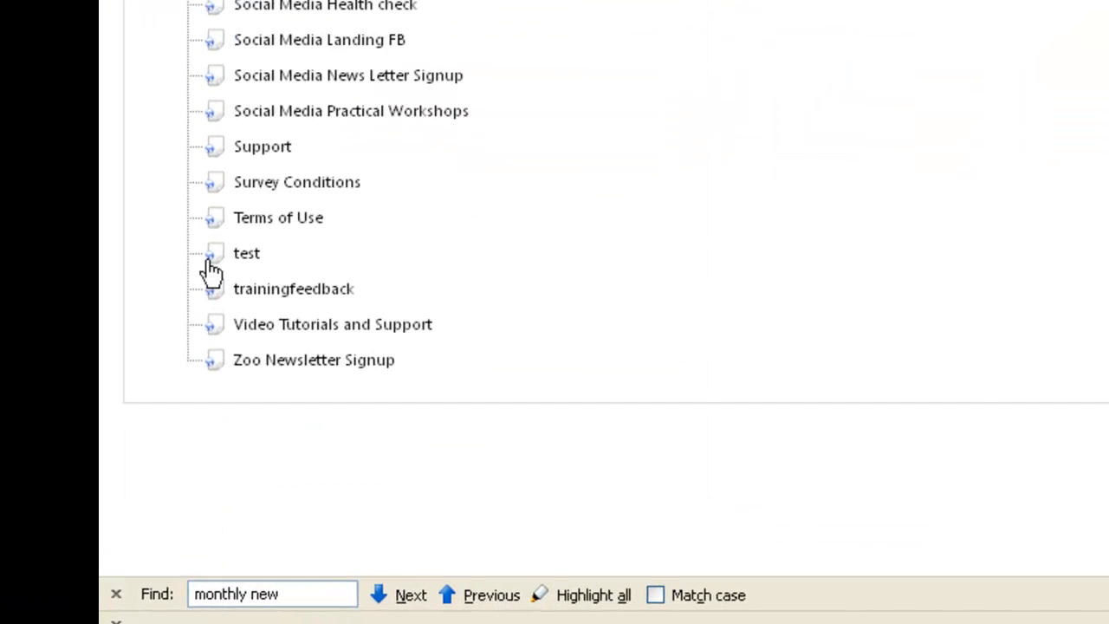
{"action": "left_click", "coordinate": [187, 285]}
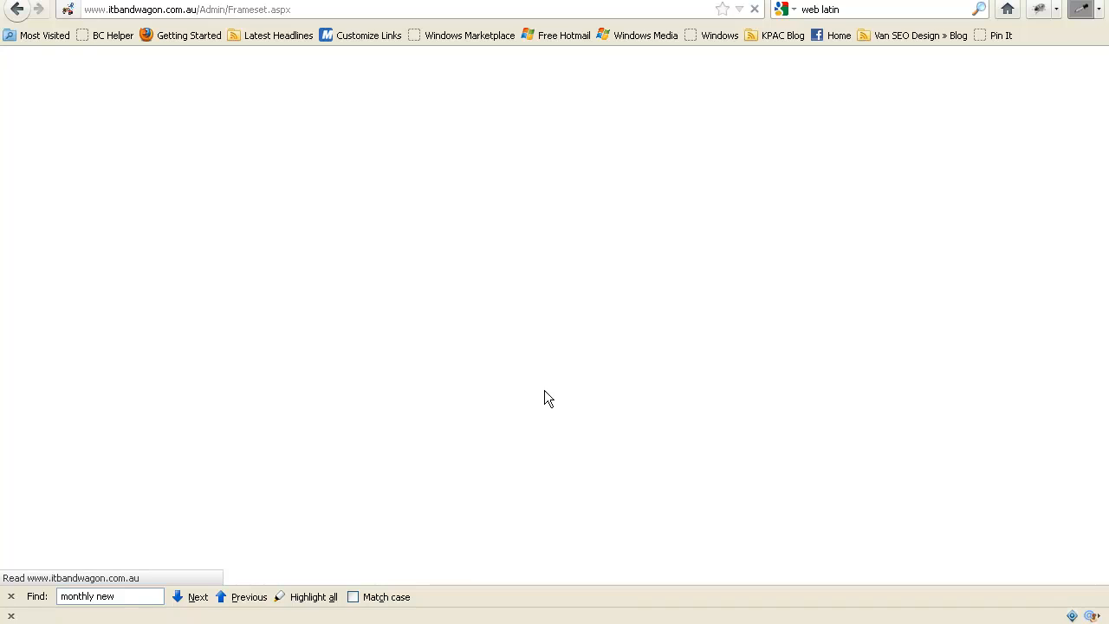
Paste a copy of the Lorem ipsum paragraph and its section line below the existing text, removing the extra blank line between them.
{"action": "scroll", "coordinate": [951, 391], "scroll_direction": "down", "scroll_amount": 5}
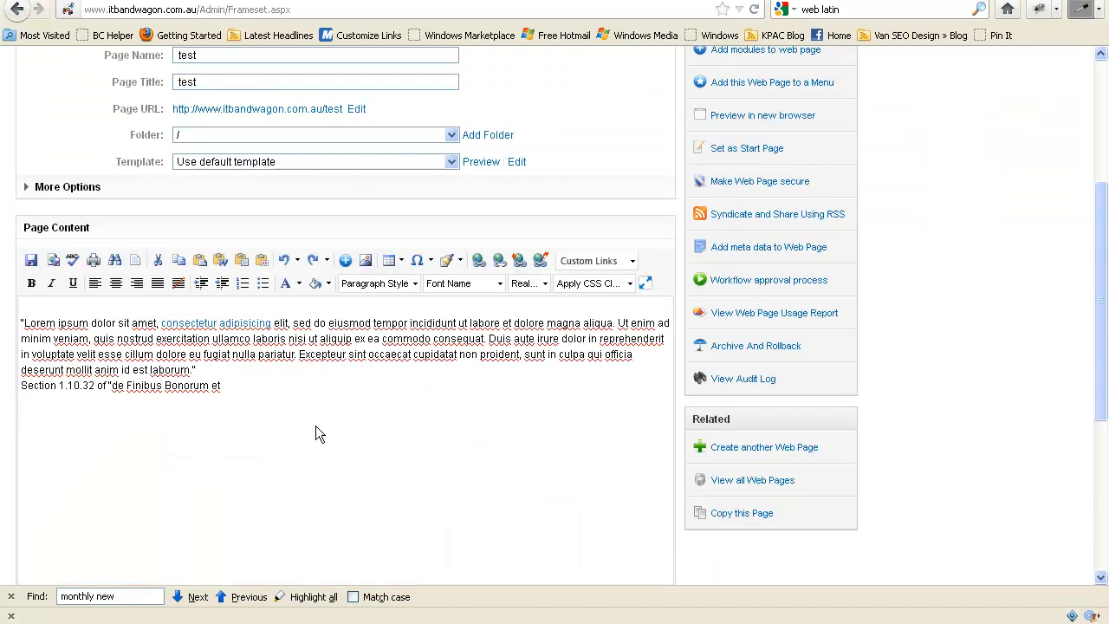
{"action": "scroll", "coordinate": [279, 423], "scroll_direction": "down", "scroll_amount": 3}
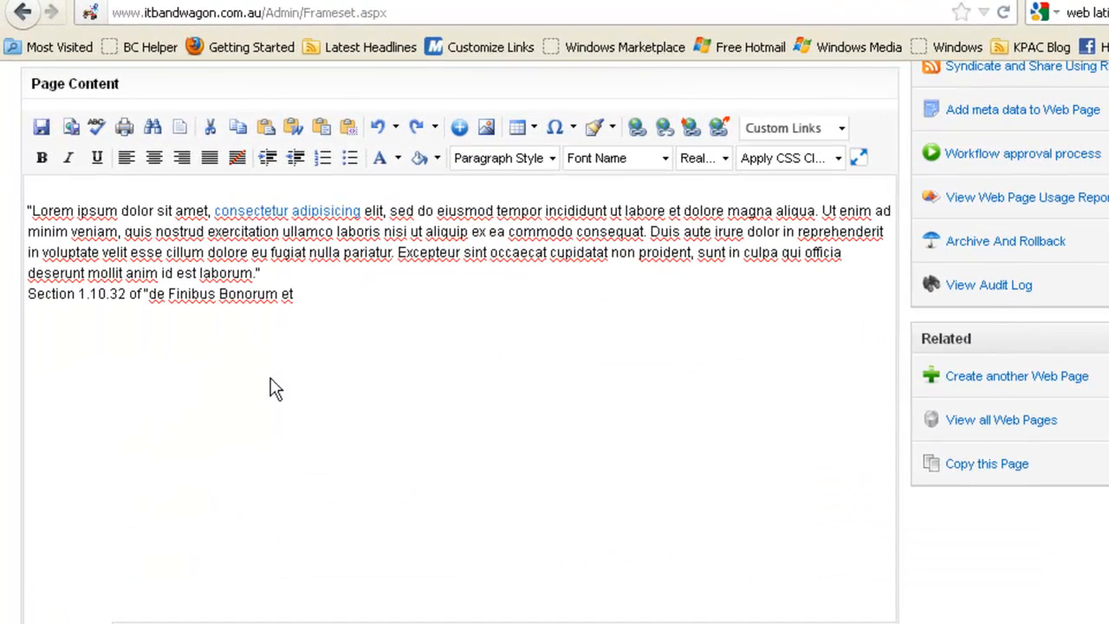
{"action": "left_click_drag", "start_coordinate": [349, 301], "coordinate": [8, 211]}
{"action": "left_click", "coordinate": [360, 296]}
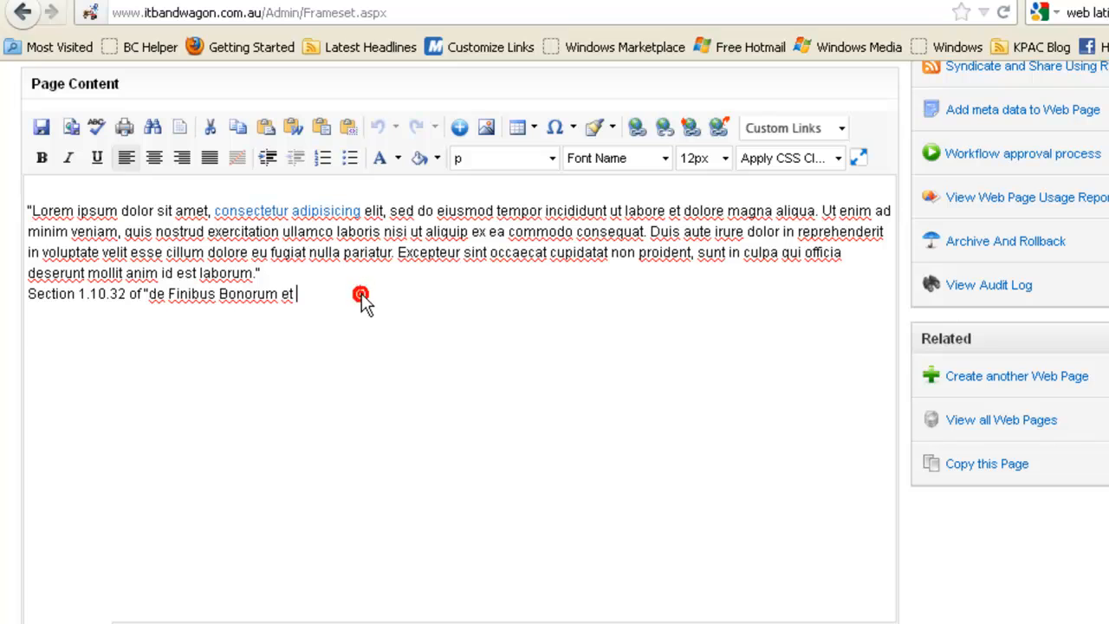
{"action": "key", "text": "Return"}
{"action": "type", "text": "\"Lorem ipsum dolor sit amet, consectetur adipisicing elit, sed do eiusmod tempor incididunt ut labore et dolore magna aliqua. Ut enim ad minim veniam, quis nostrud exercitation ullamco laboris nisi ut aliquip ex ea commodo consequat. Duis aute irure dolor in reprehenderit in voluptate velit esse cillum dolore eu fugiat nulla pariatur. Excepteur sint occaecat cupidatat non proident, sunt in culpa qui officia deserunt mollit anim id est laborum.\" Section 1.10.32 of \"de Finibus Bonorum et"}
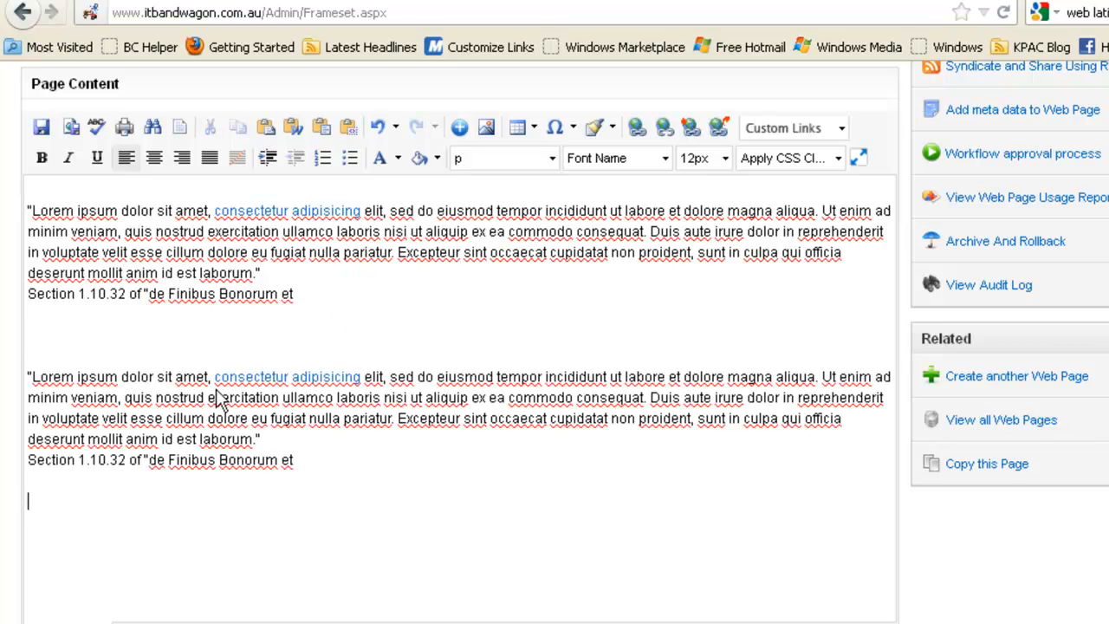
{"action": "left_click", "coordinate": [113, 336]}
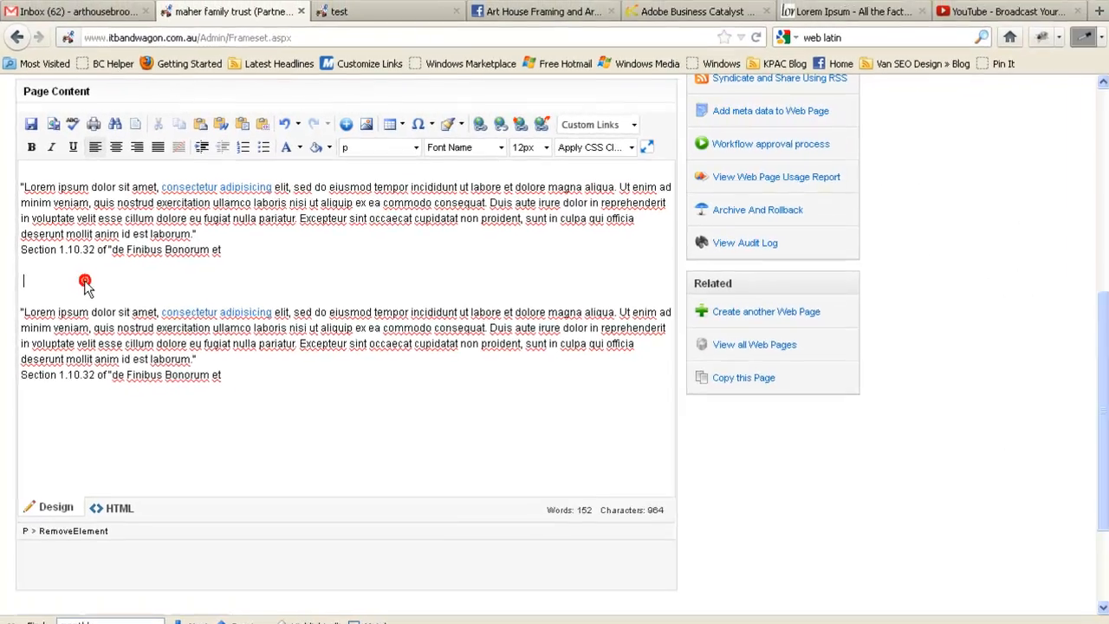
{"action": "key", "text": "Delete"}
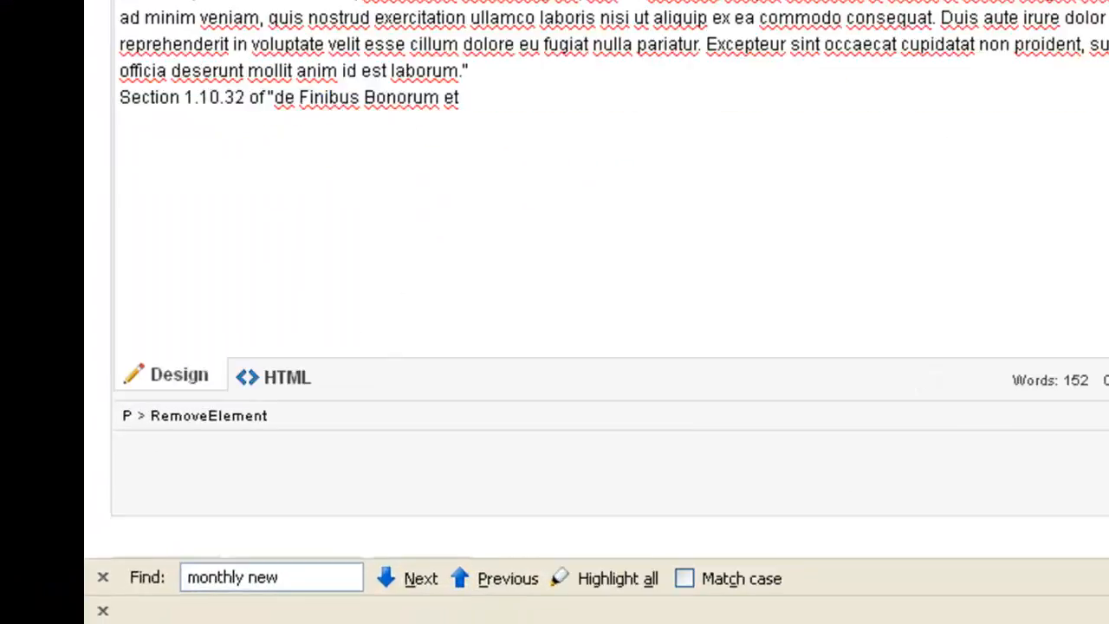
Update the test page and reload its live version to check the added paragraph.
{"action": "scroll", "coordinate": [730, 149], "scroll_direction": "down", "scroll_amount": 5}
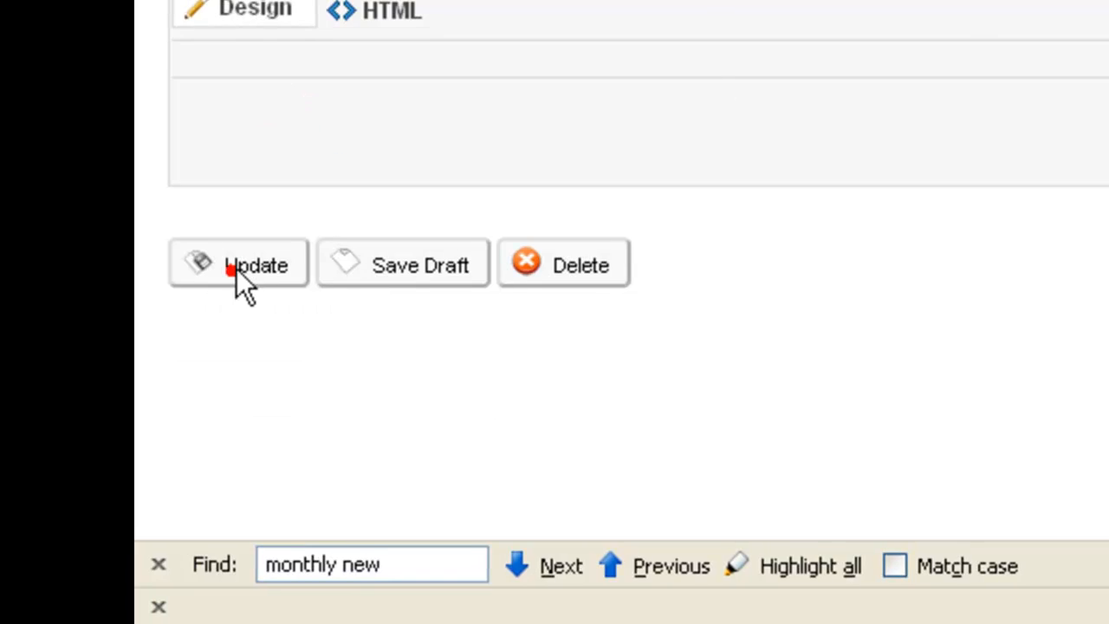
{"action": "left_click", "coordinate": [237, 269]}
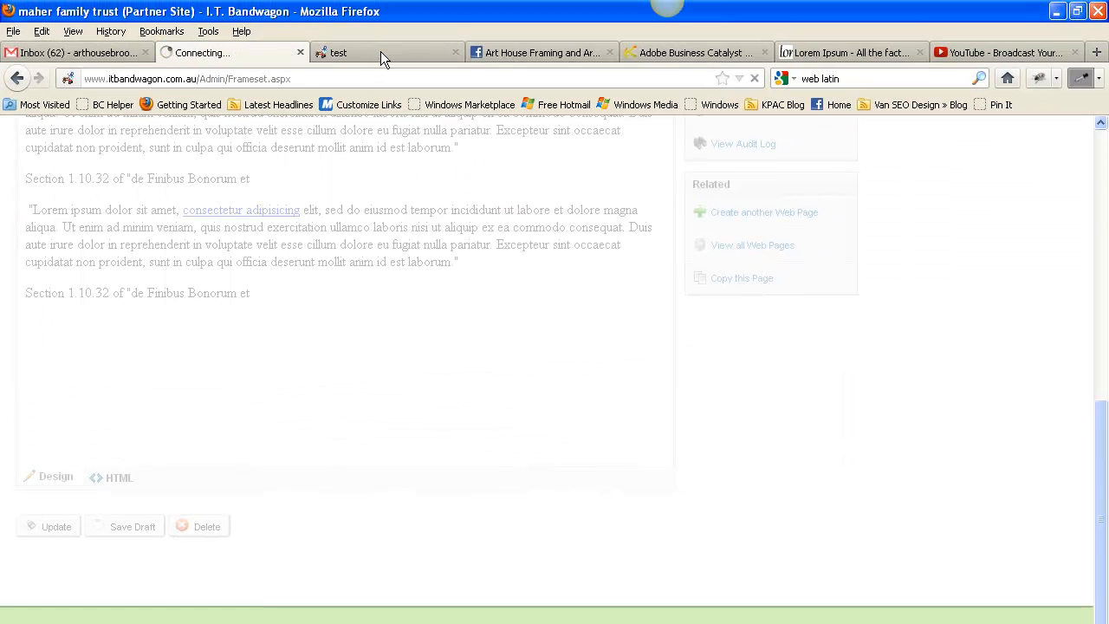
{"action": "left_click", "coordinate": [382, 53]}
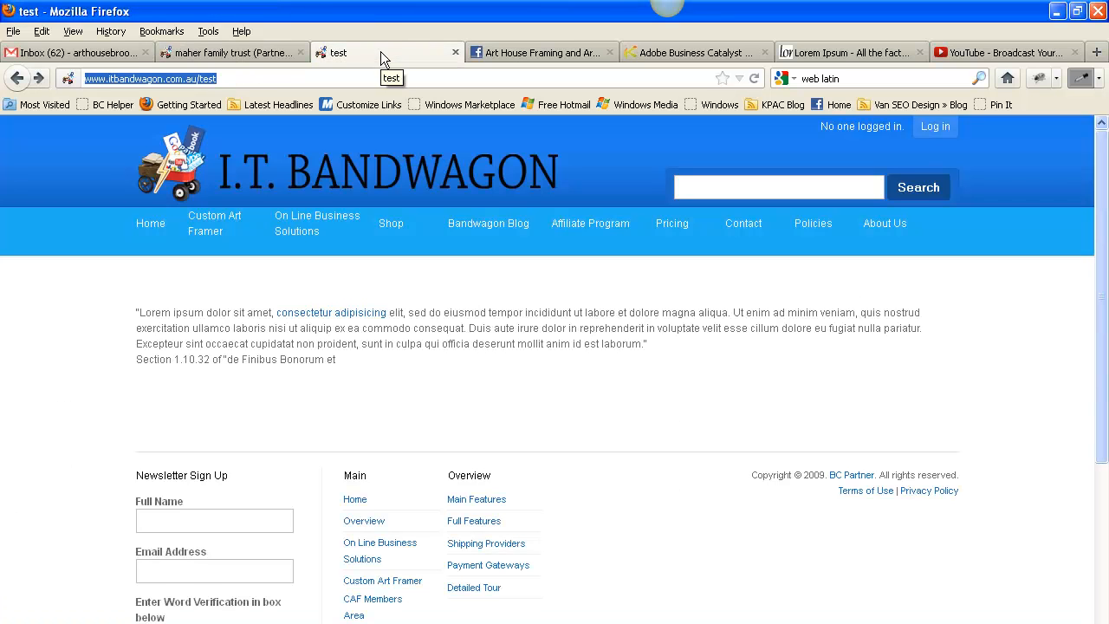
{"action": "left_click", "coordinate": [754, 78]}
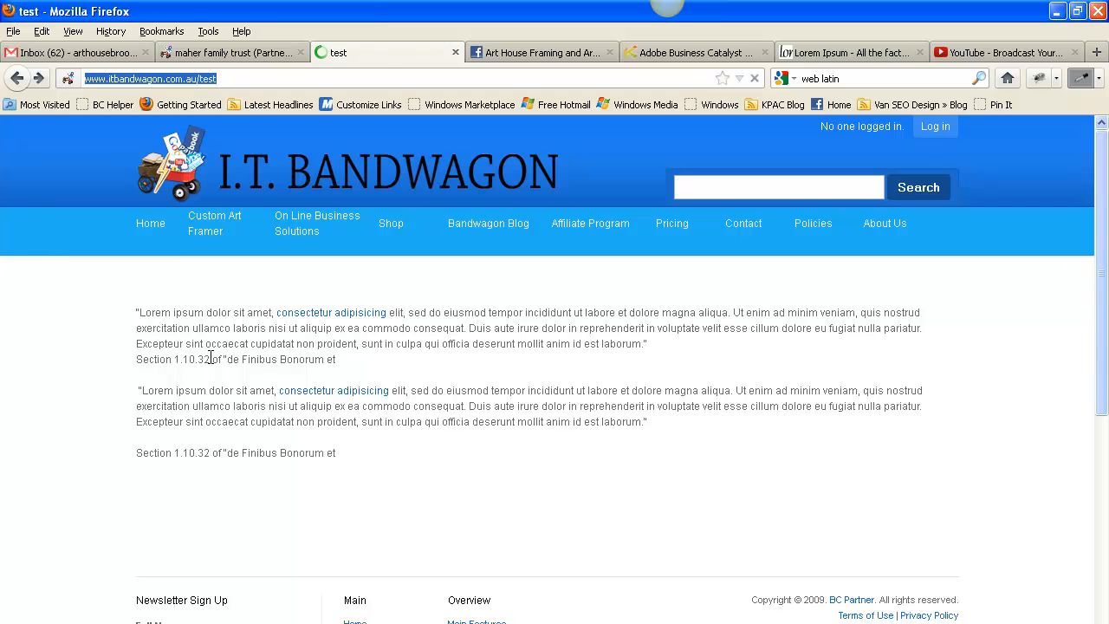
Return to the page editor and start a hyperlink on the words "Lorem ipsum" that open the first paragraph.
{"action": "left_click", "coordinate": [227, 52]}
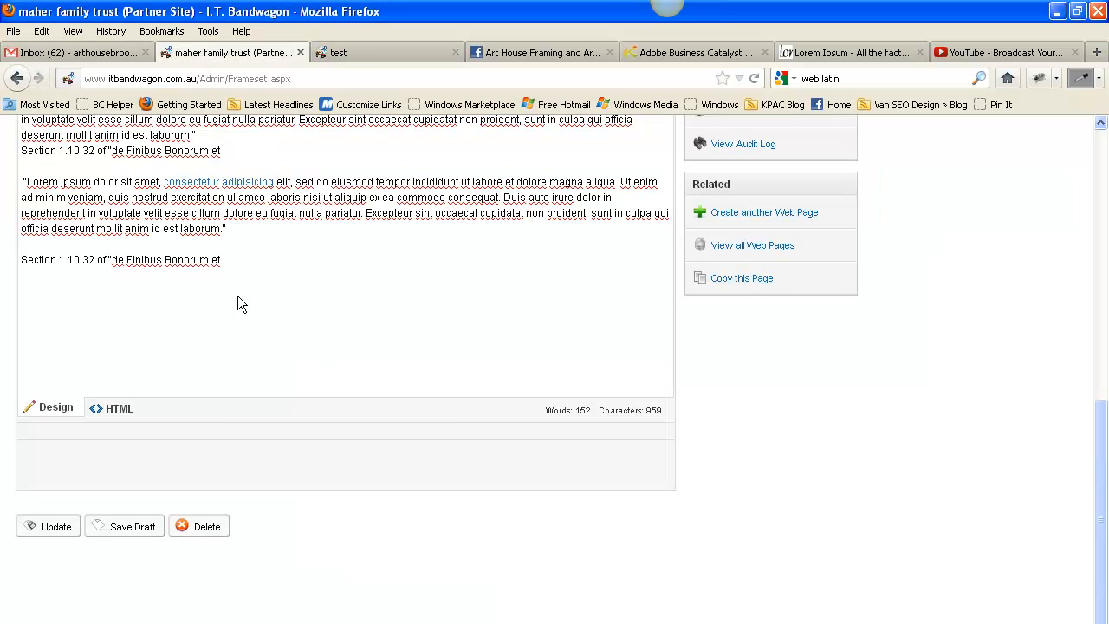
{"action": "scroll", "coordinate": [456, 305], "scroll_direction": "up", "scroll_amount": 3}
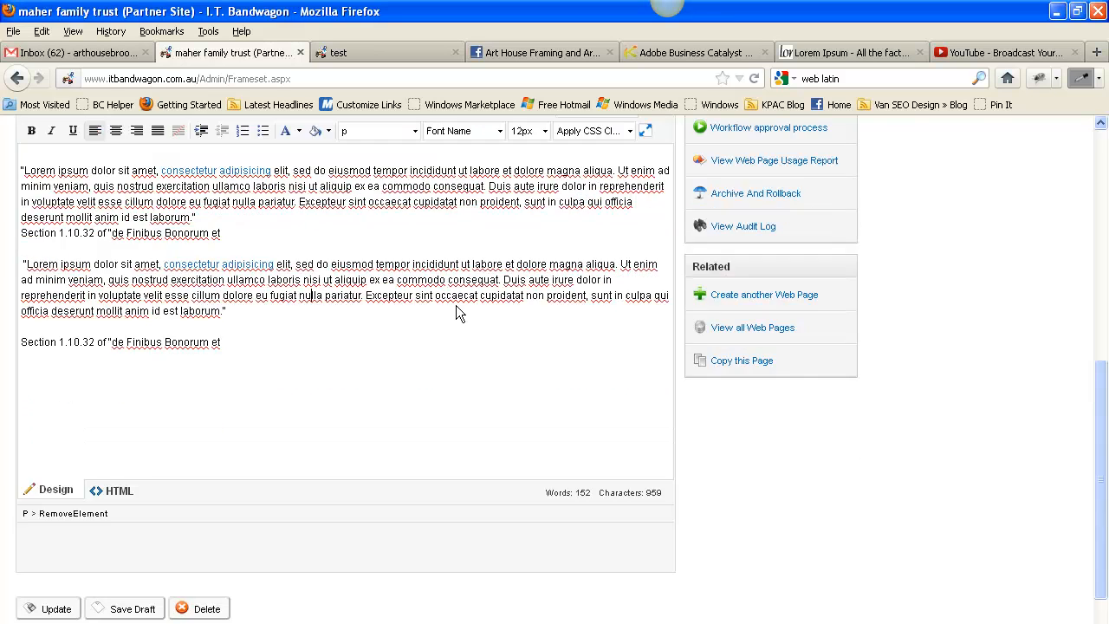
{"action": "left_click_drag", "start_coordinate": [20, 249], "coordinate": [78, 258]}
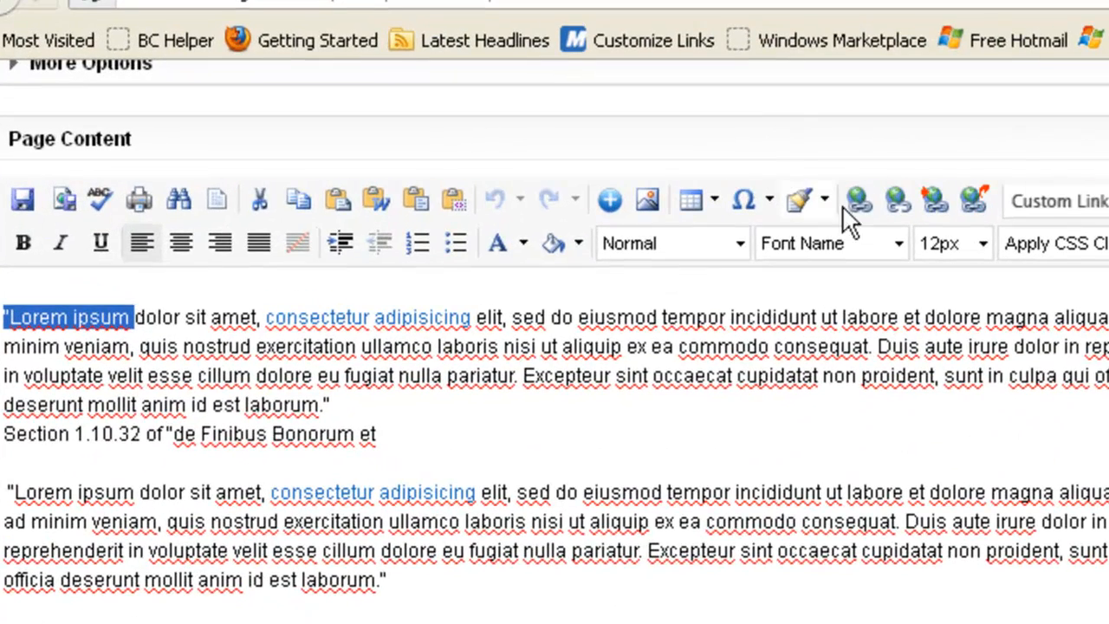
{"action": "left_click", "coordinate": [862, 201]}
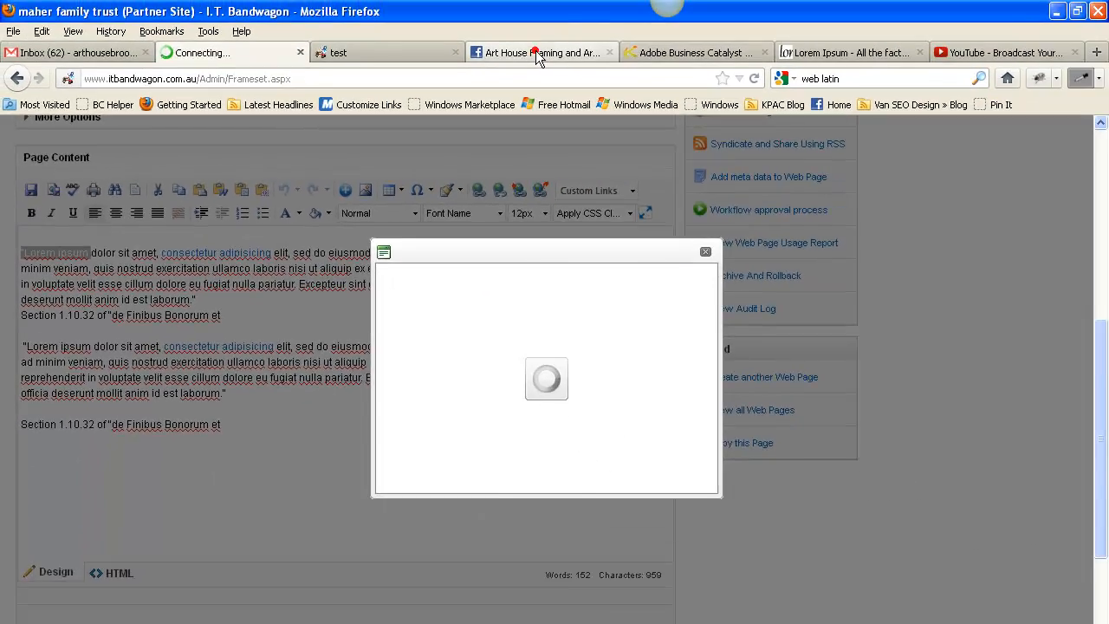
{"action": "left_click", "coordinate": [537, 54]}
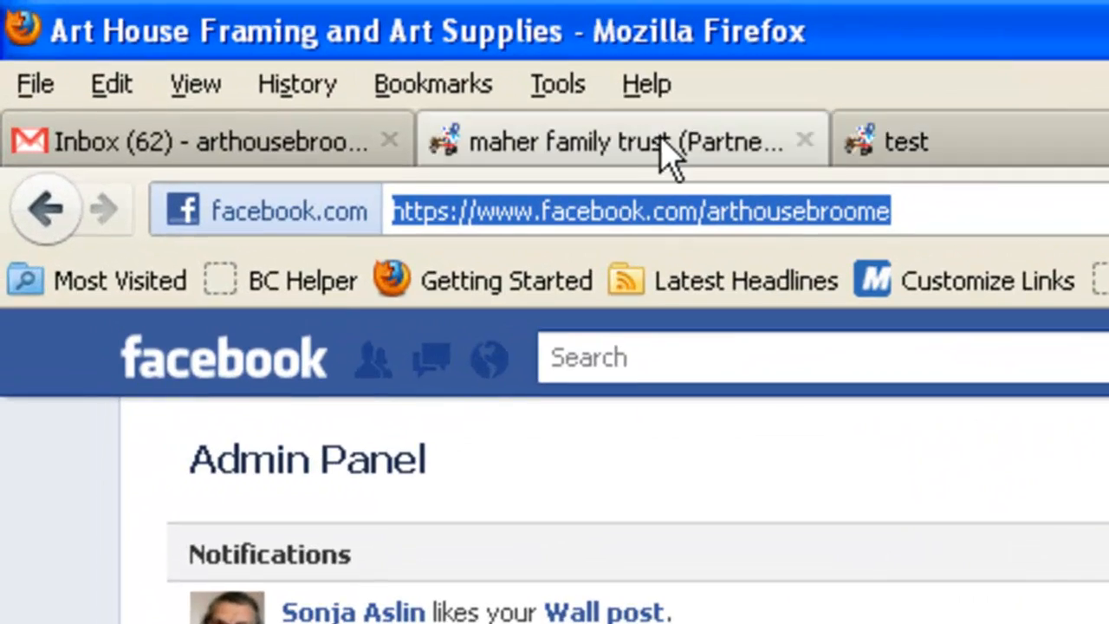
{"action": "left_click", "coordinate": [614, 129]}
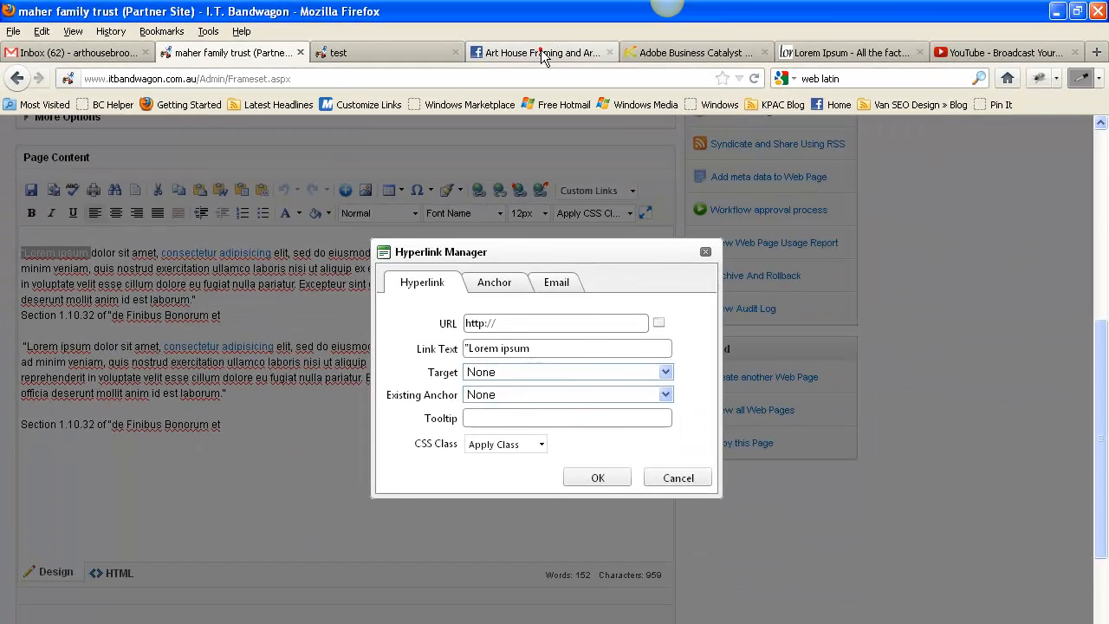
{"action": "left_click", "coordinate": [544, 57]}
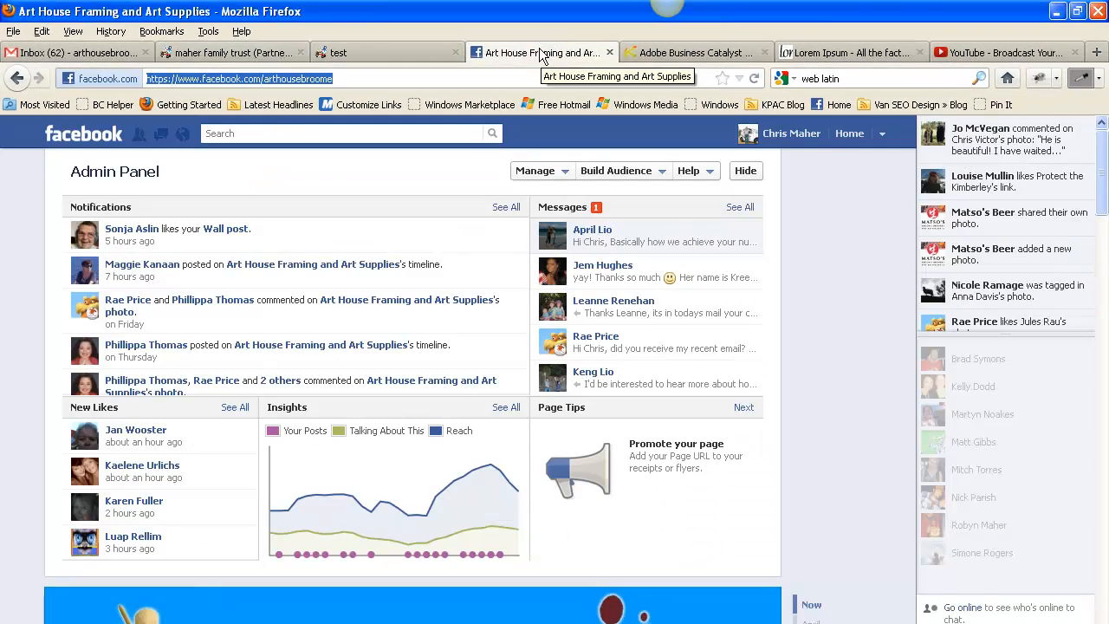
{"action": "left_click", "coordinate": [199, 57]}
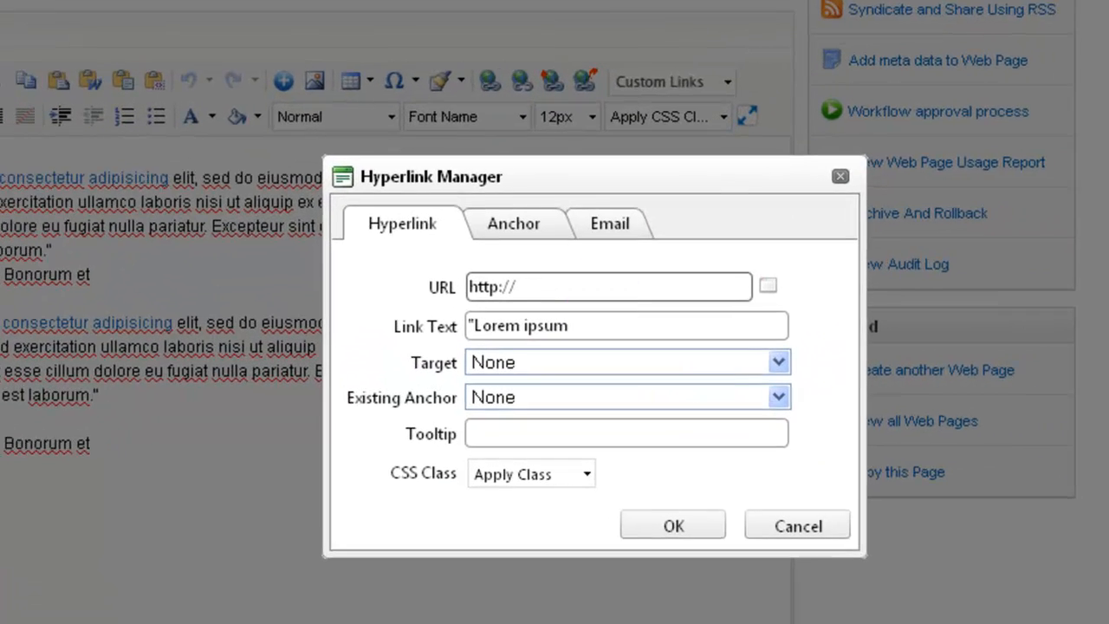
{"action": "left_click_drag", "start_coordinate": [466, 317], "coordinate": [600, 337]}
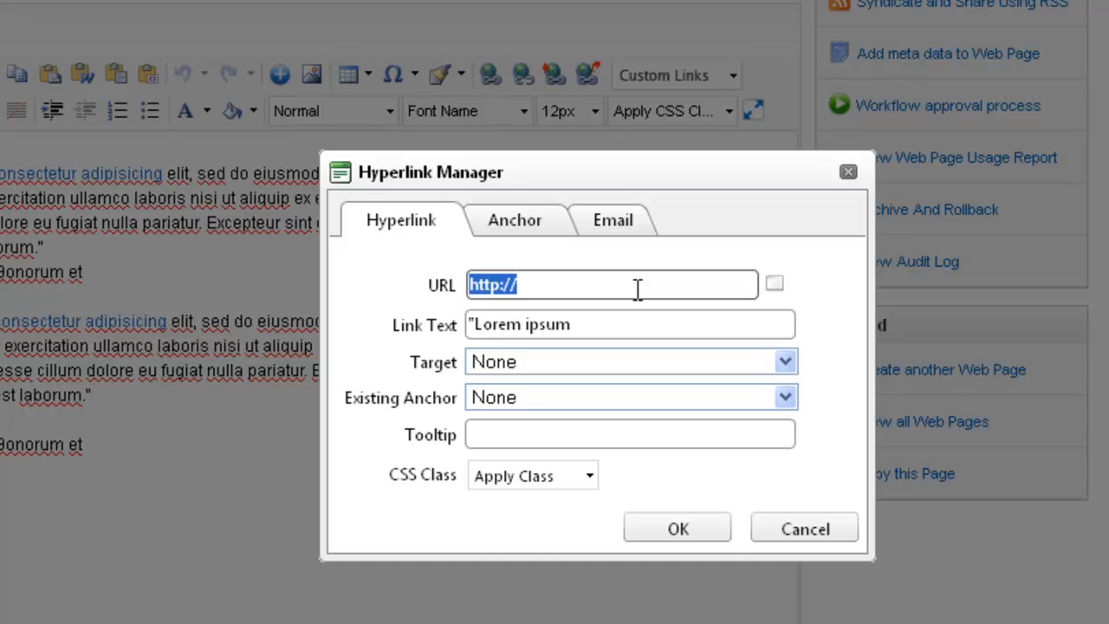
{"action": "key", "text": "ctrl+v"}
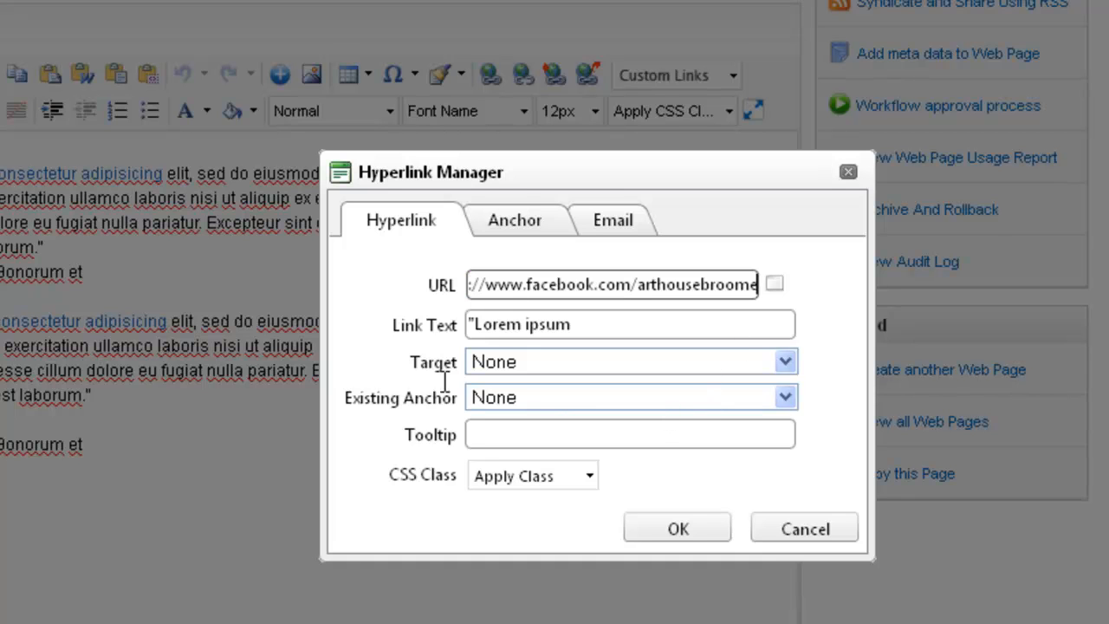
Set the hyperlink's target to New Window, apply the link, and update the test page.
{"action": "left_click", "coordinate": [786, 362]}
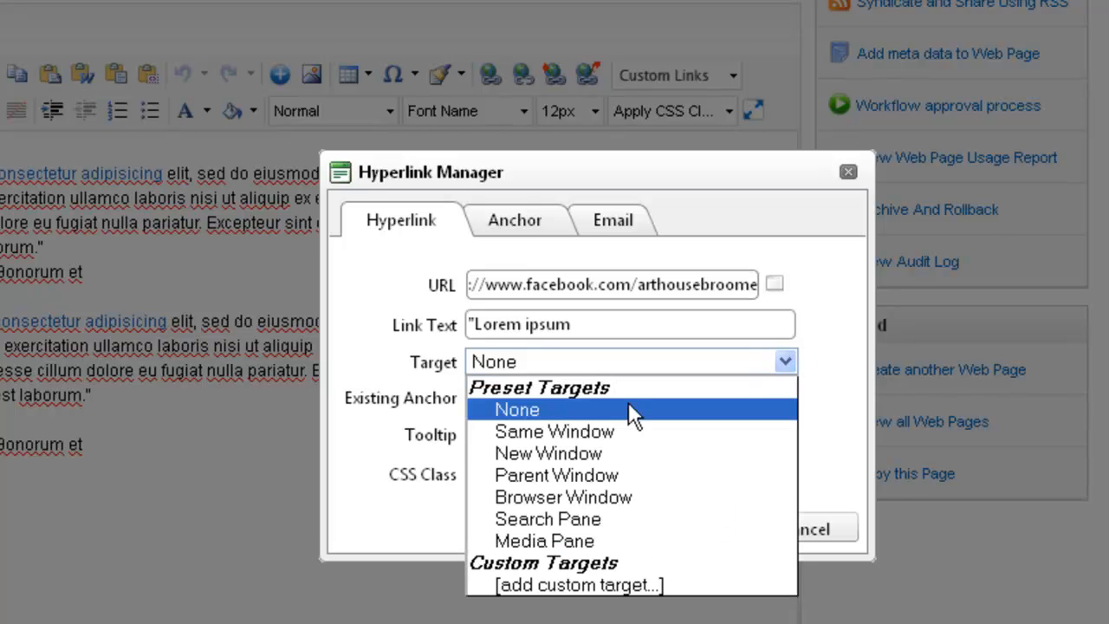
{"action": "left_click", "coordinate": [589, 451]}
{"action": "left_click", "coordinate": [592, 453]}
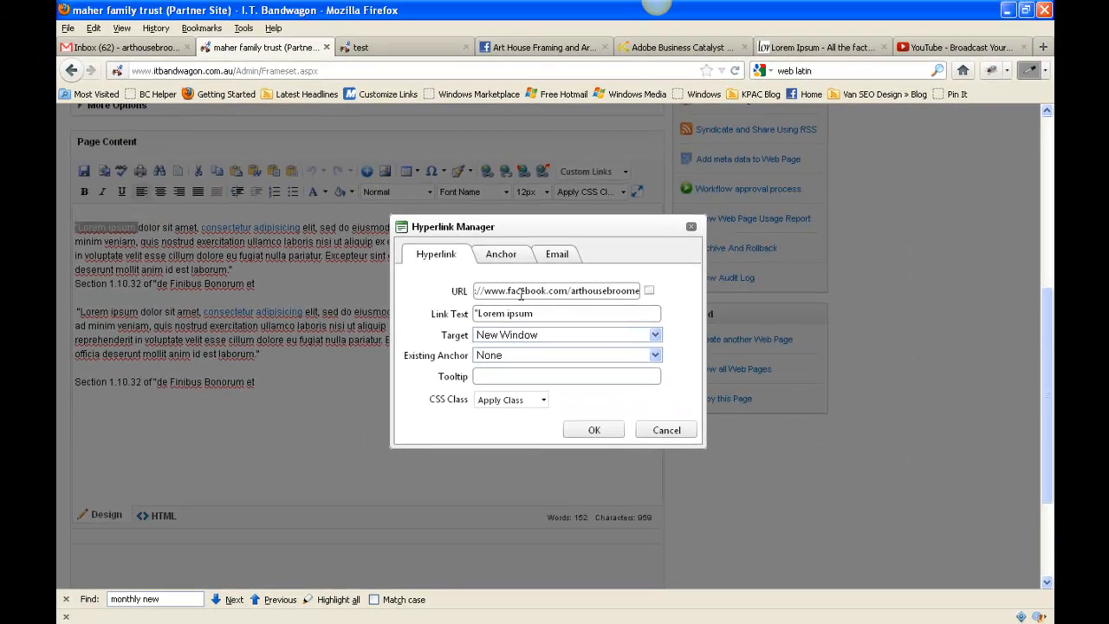
{"action": "left_click", "coordinate": [594, 431]}
{"action": "scroll", "coordinate": [445, 366], "scroll_direction": "down", "scroll_amount": 3}
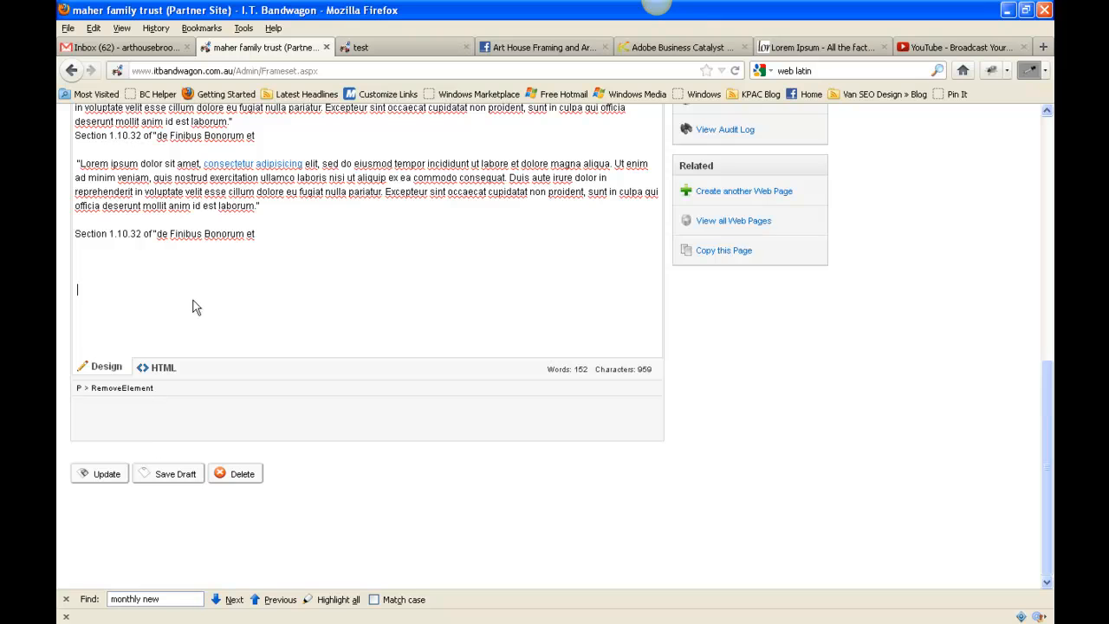
{"action": "left_click", "coordinate": [86, 479]}
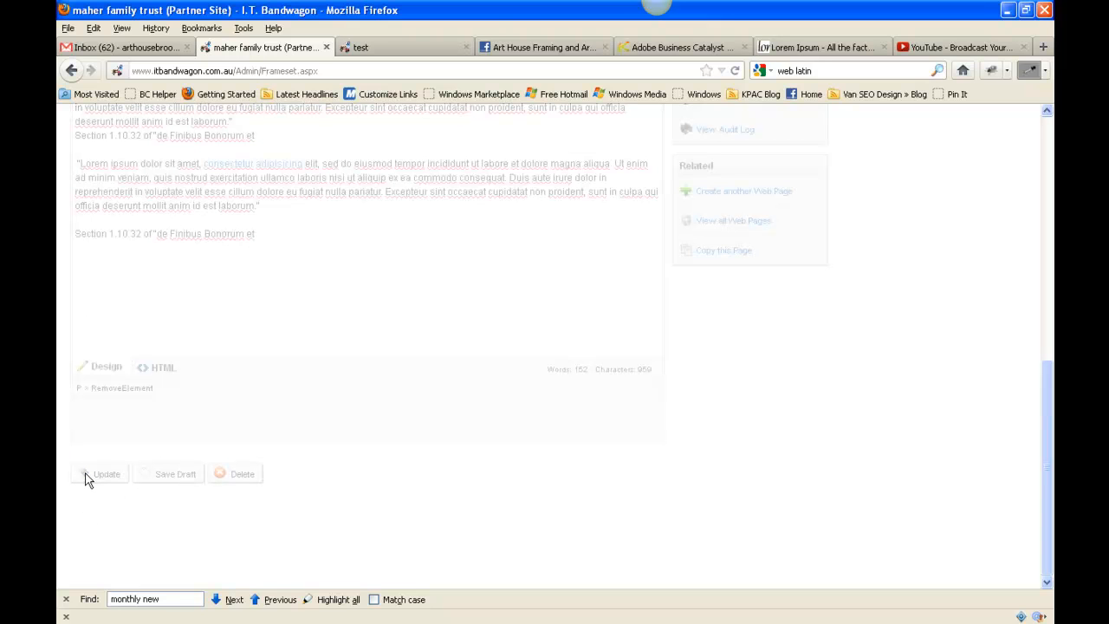
Reload the live test page and follow the "Lorem ipsum" link in the first paragraph to test it.
{"action": "left_click", "coordinate": [403, 47]}
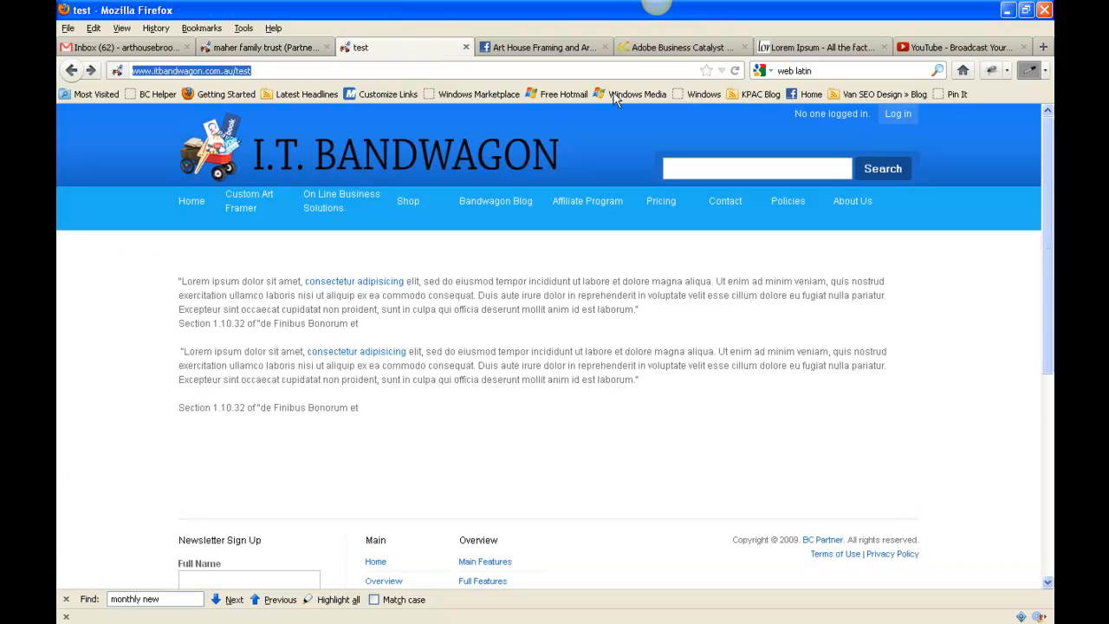
{"action": "left_click", "coordinate": [737, 71]}
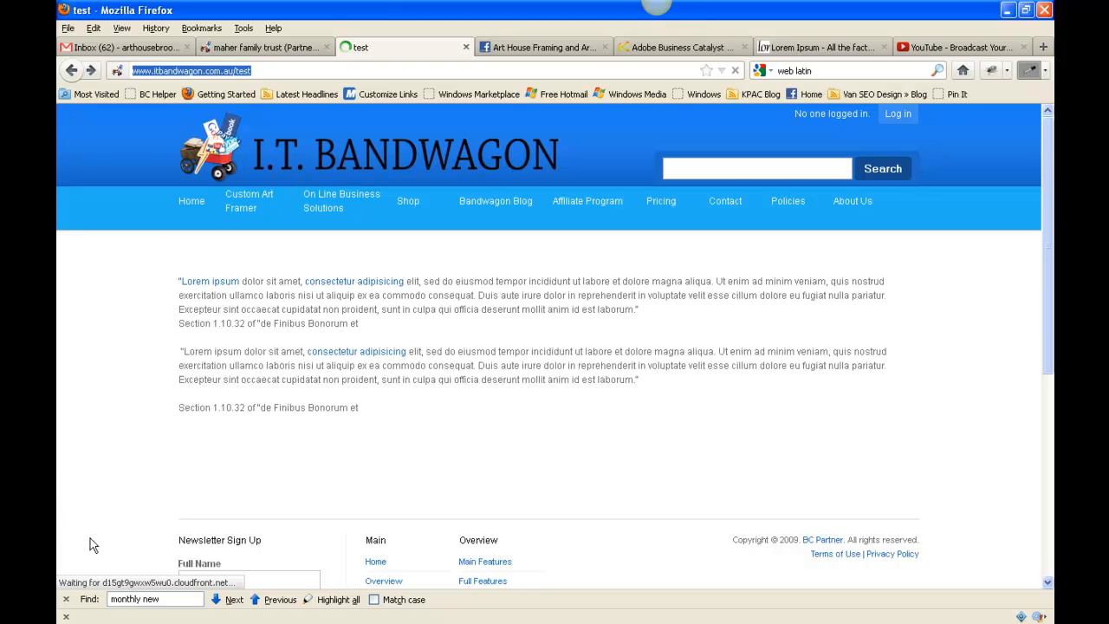
{"action": "left_click", "coordinate": [208, 284]}
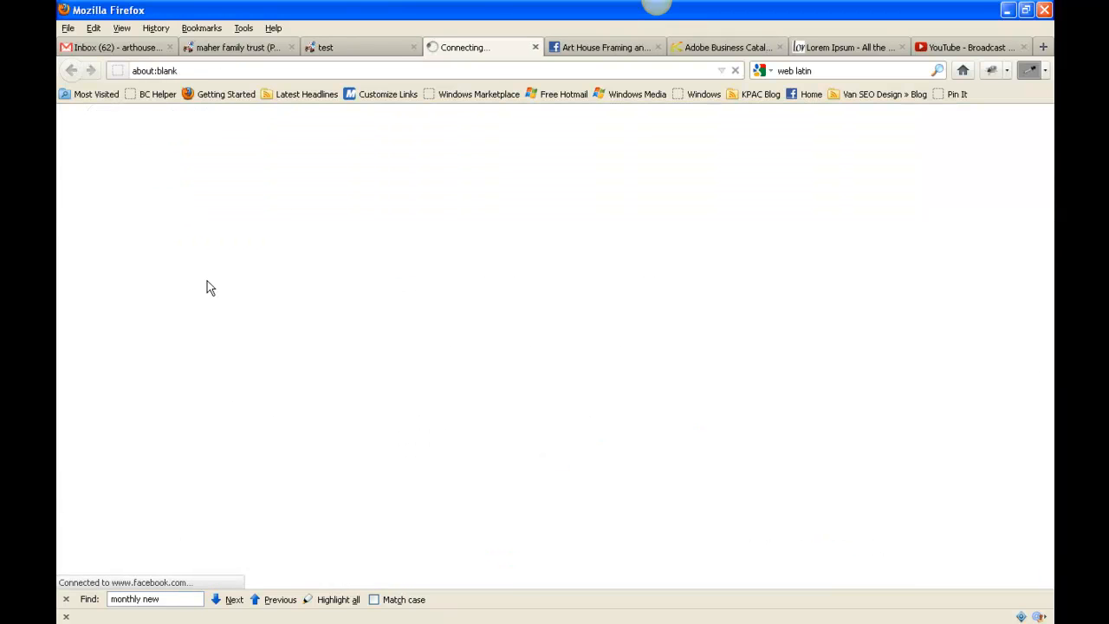
Compare the live test page with the Facebook page its link opened, and return to the test page.
{"action": "left_click", "coordinate": [351, 51]}
{"action": "left_click", "coordinate": [355, 50]}
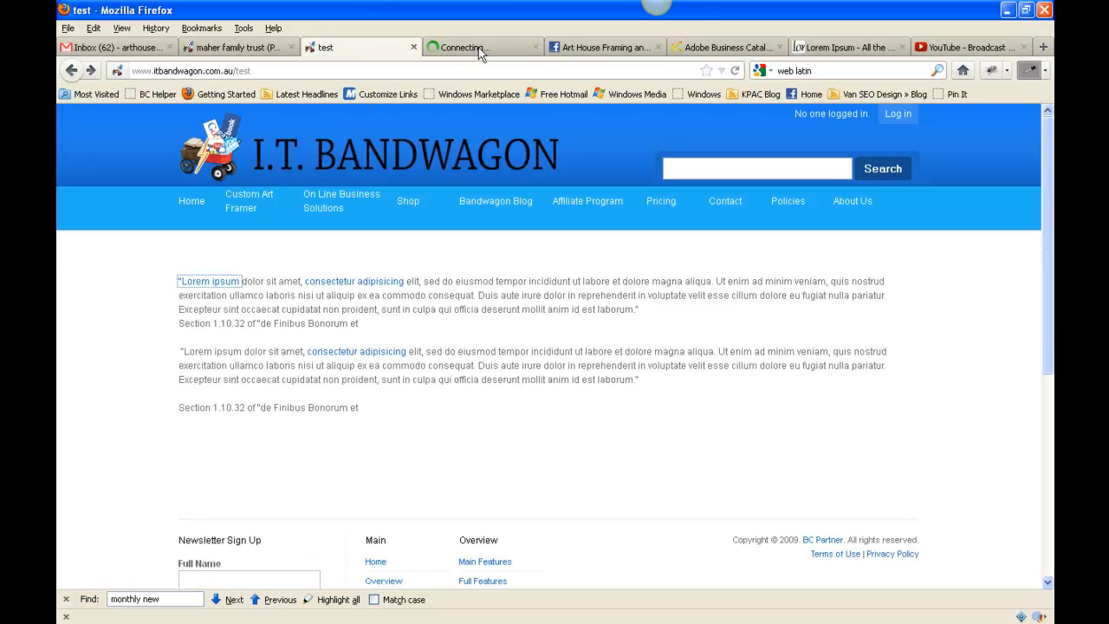
{"action": "left_click", "coordinate": [479, 49]}
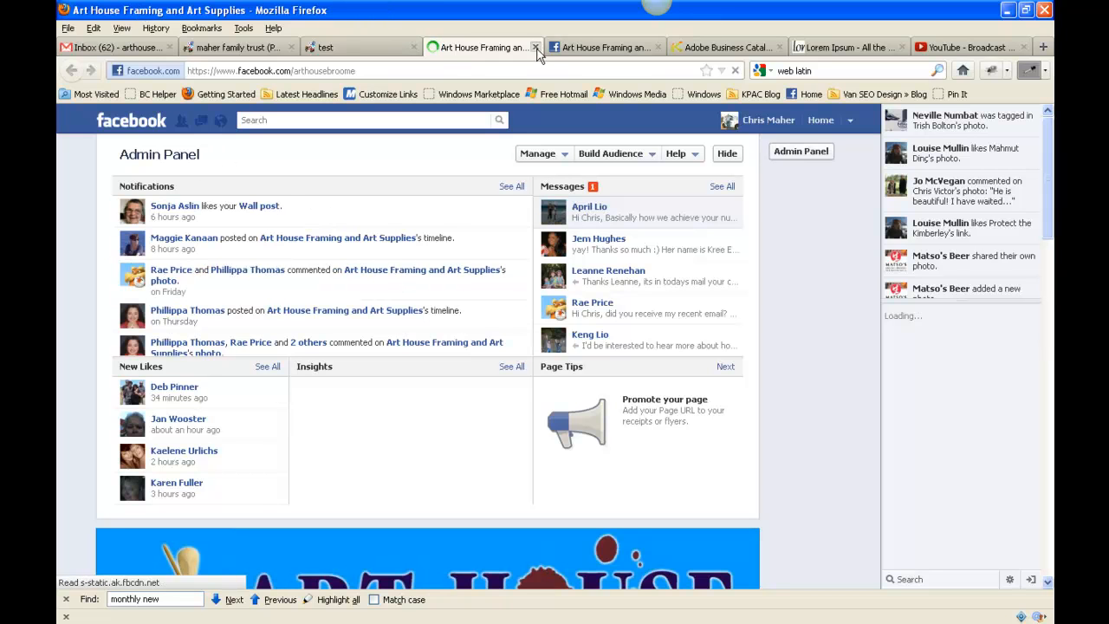
{"action": "left_click", "coordinate": [347, 50]}
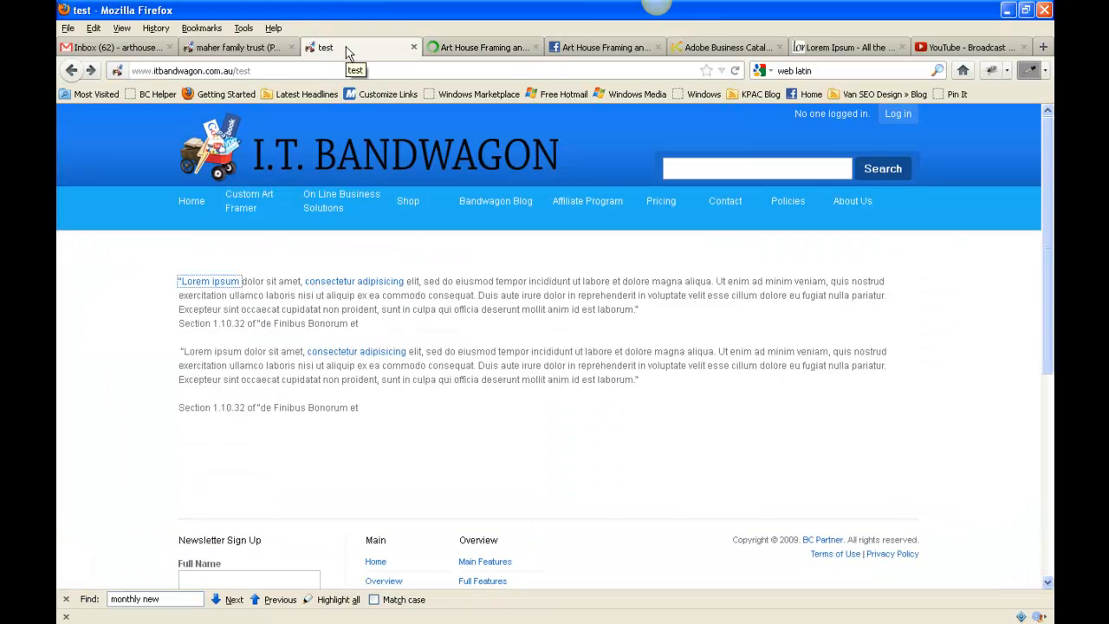
Return to the page editor and open the hyperlink settings of the words "Lorem ipsum" in the first paragraph.
{"action": "left_click", "coordinate": [243, 47]}
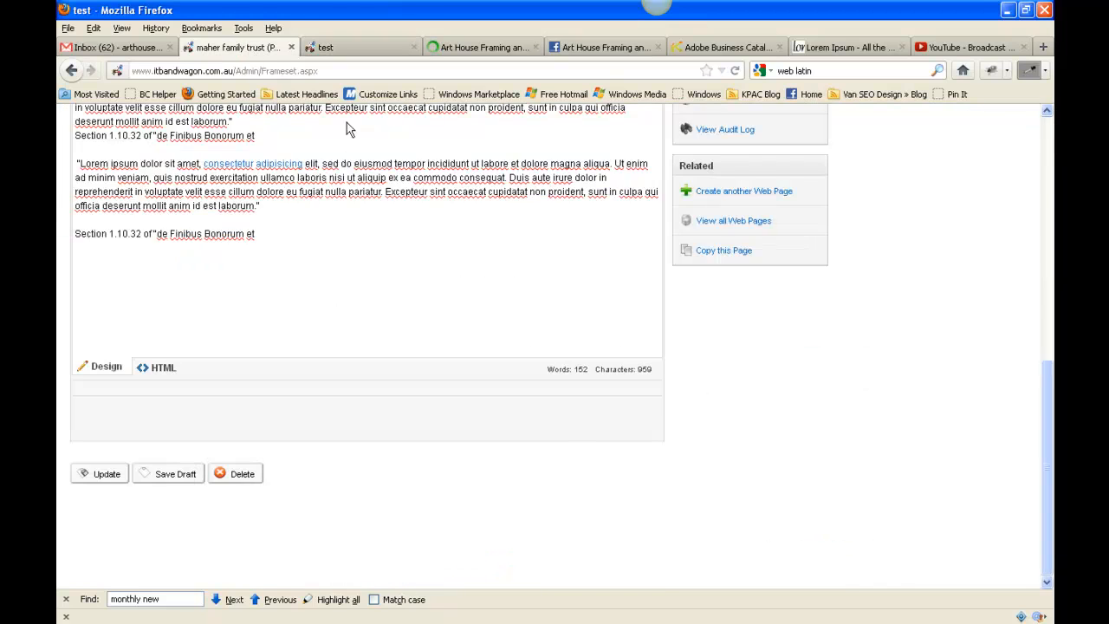
{"action": "scroll", "coordinate": [355, 215], "scroll_direction": "up", "scroll_amount": 3}
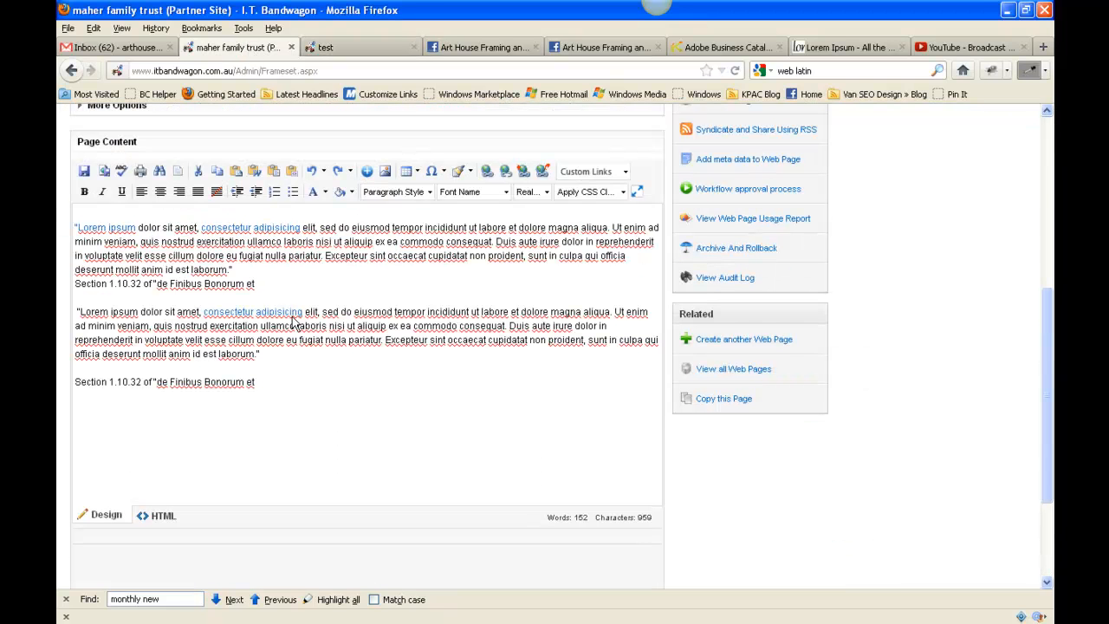
{"action": "left_click", "coordinate": [135, 227]}
{"action": "left_click", "coordinate": [75, 223], "text": "shift"}
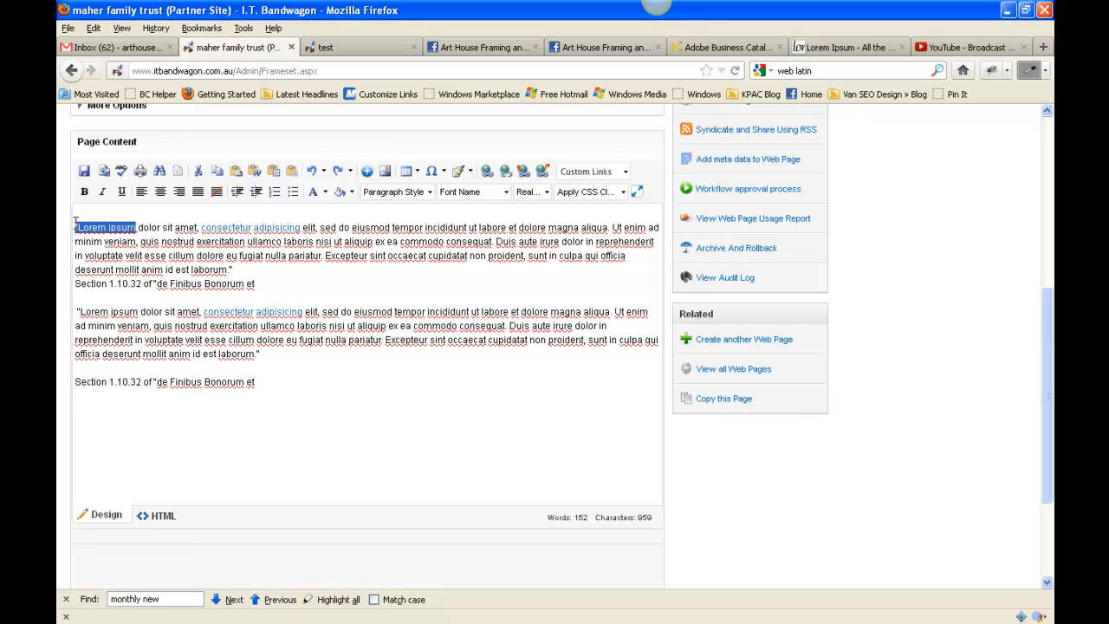
{"action": "left_click", "coordinate": [487, 174]}
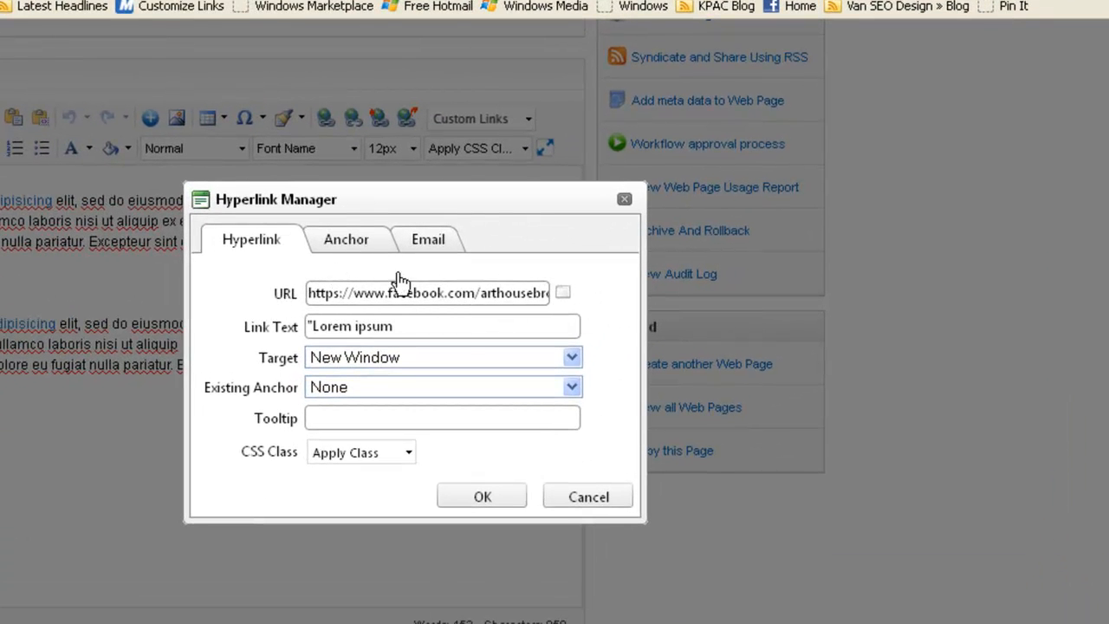
Browse the site's web pages for the link URL and select the On Line Business Solutions page (/OBS).
{"action": "left_click", "coordinate": [563, 287]}
{"action": "left_click", "coordinate": [564, 291]}
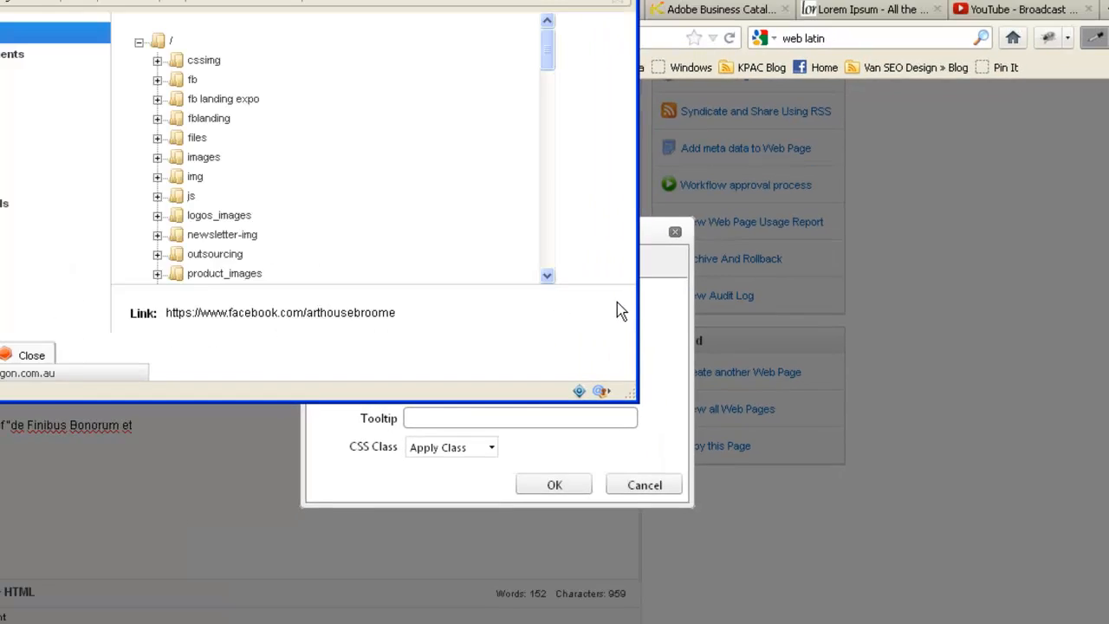
{"action": "left_click_drag", "start_coordinate": [587, 86], "coordinate": [596, 219]}
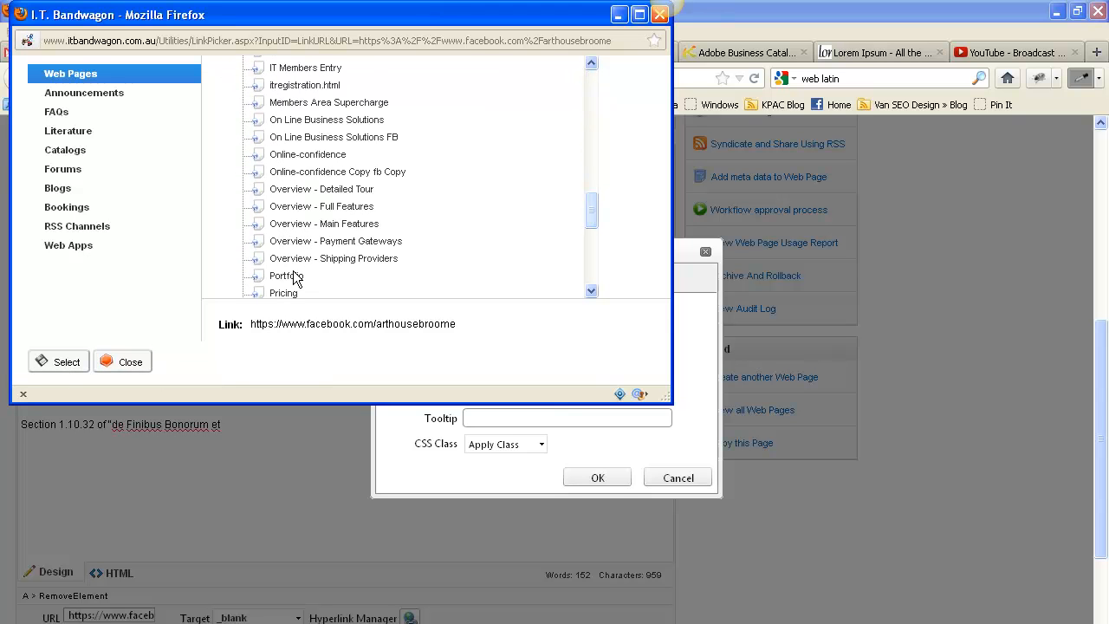
{"action": "left_click", "coordinate": [315, 103]}
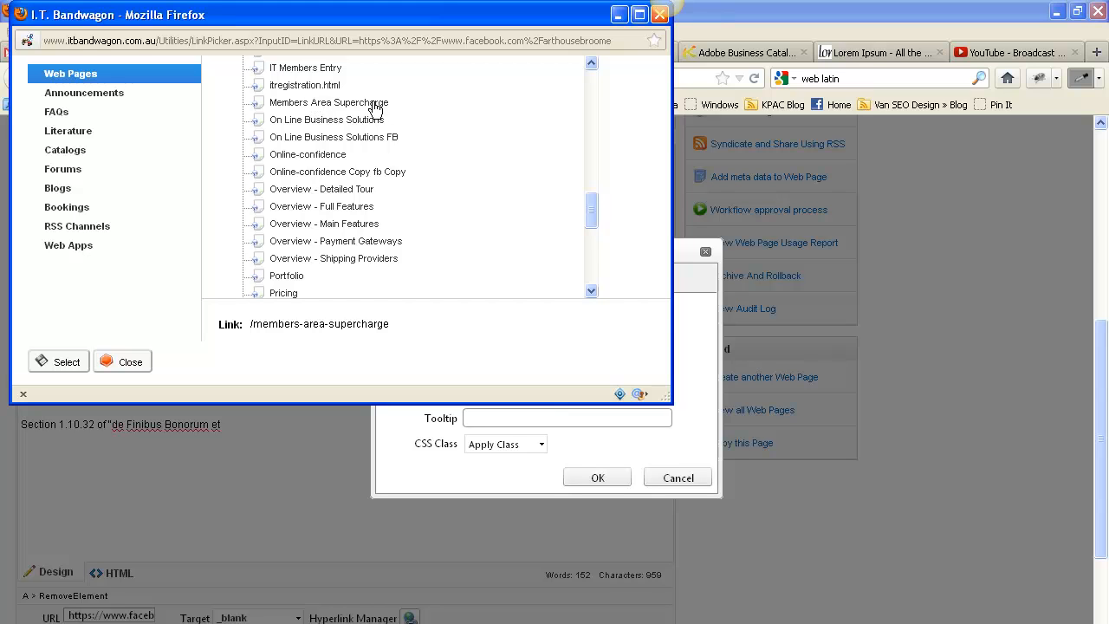
{"action": "left_click", "coordinate": [320, 120]}
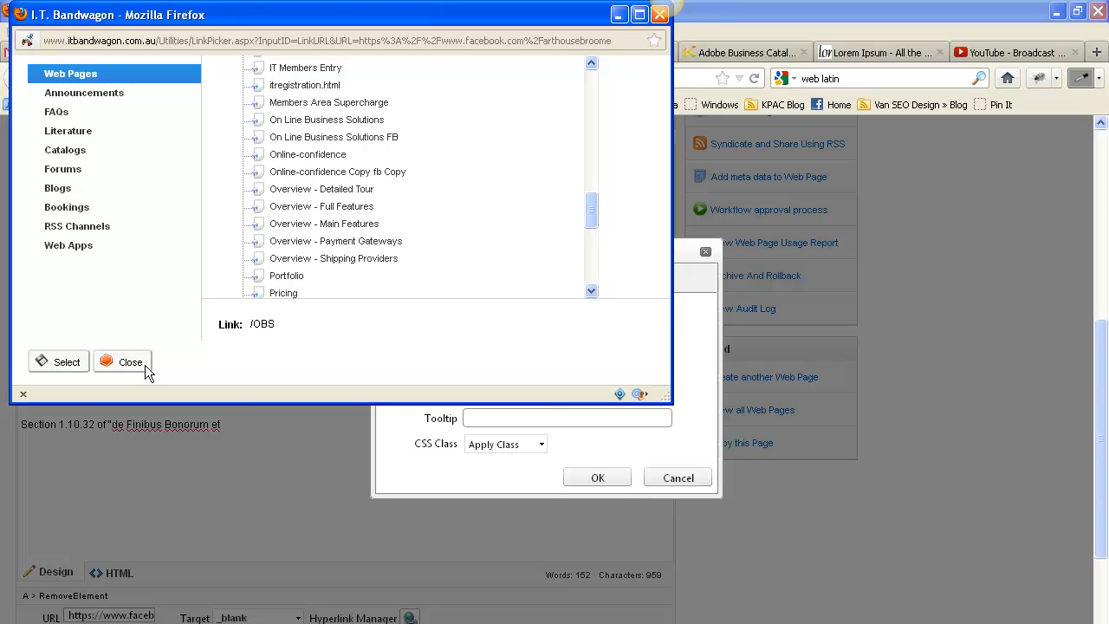
{"action": "left_click", "coordinate": [78, 362]}
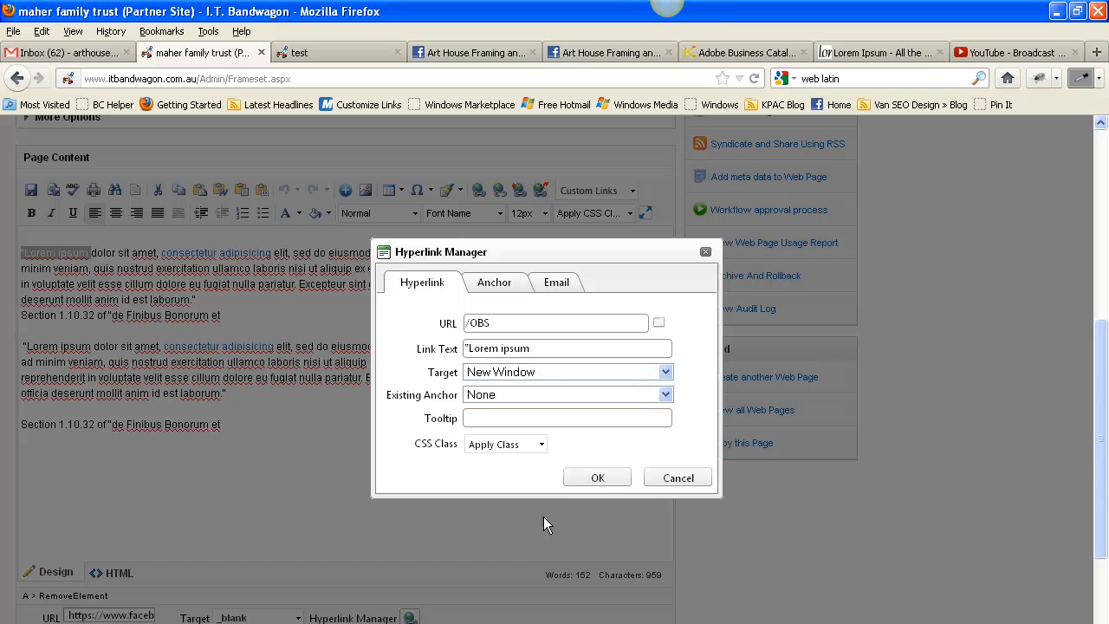
Apply the changed "Lorem ipsum" hyperlink and update the test page.
{"action": "left_click", "coordinate": [598, 477]}
{"action": "scroll", "coordinate": [379, 468], "scroll_direction": "down", "scroll_amount": 3}
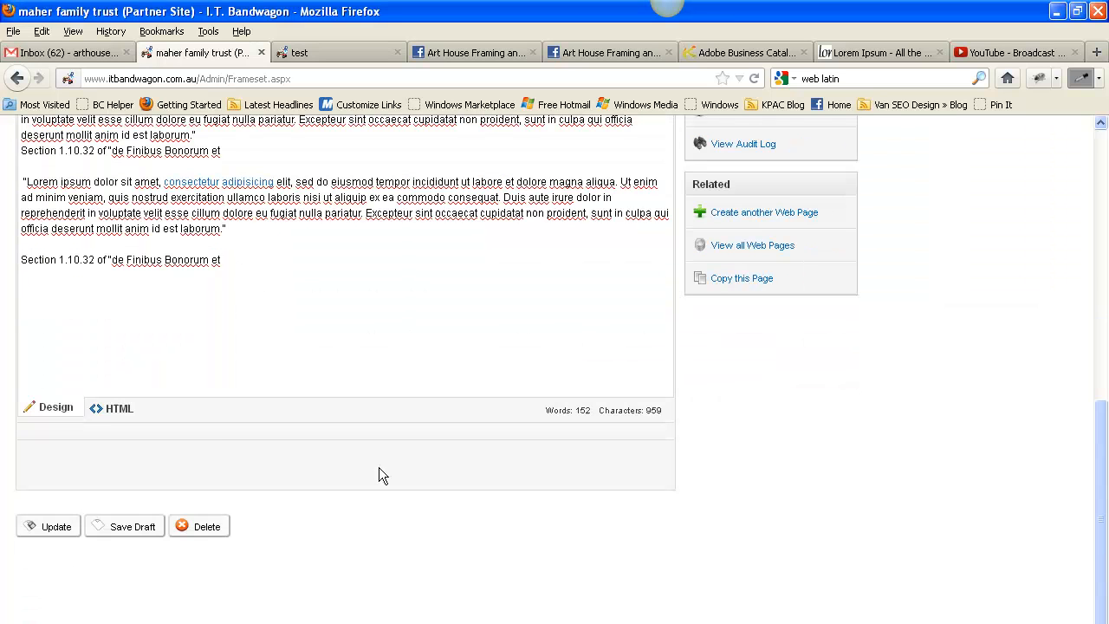
{"action": "left_click", "coordinate": [57, 527]}
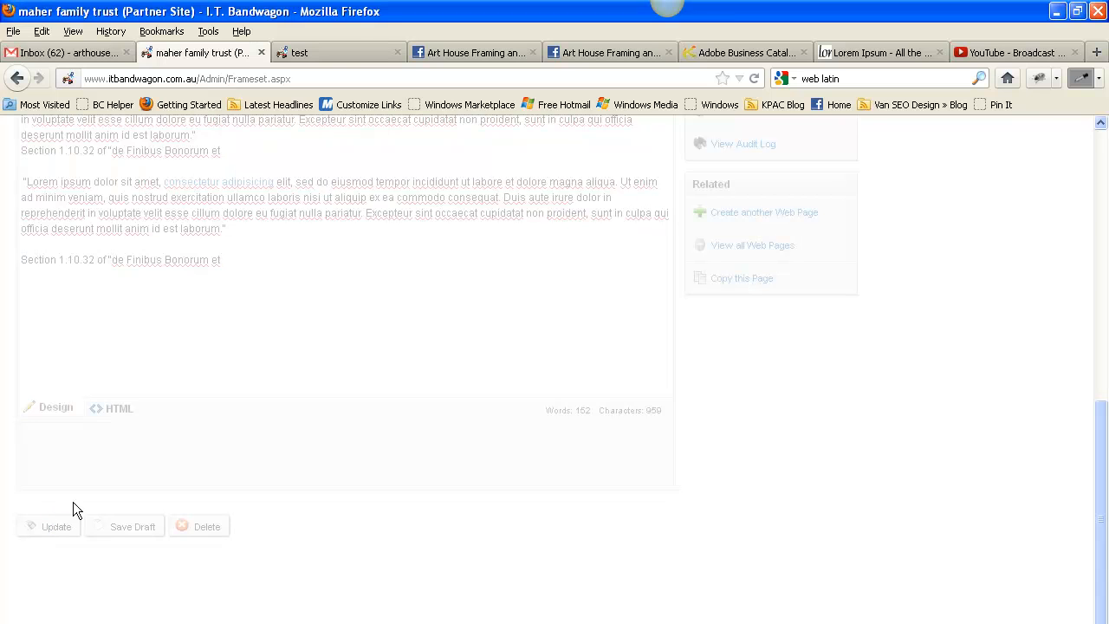
Reload the live test page, follow its "Lorem ipsum" link, close the opened page, and reload the test page again.
{"action": "left_click", "coordinate": [330, 52]}
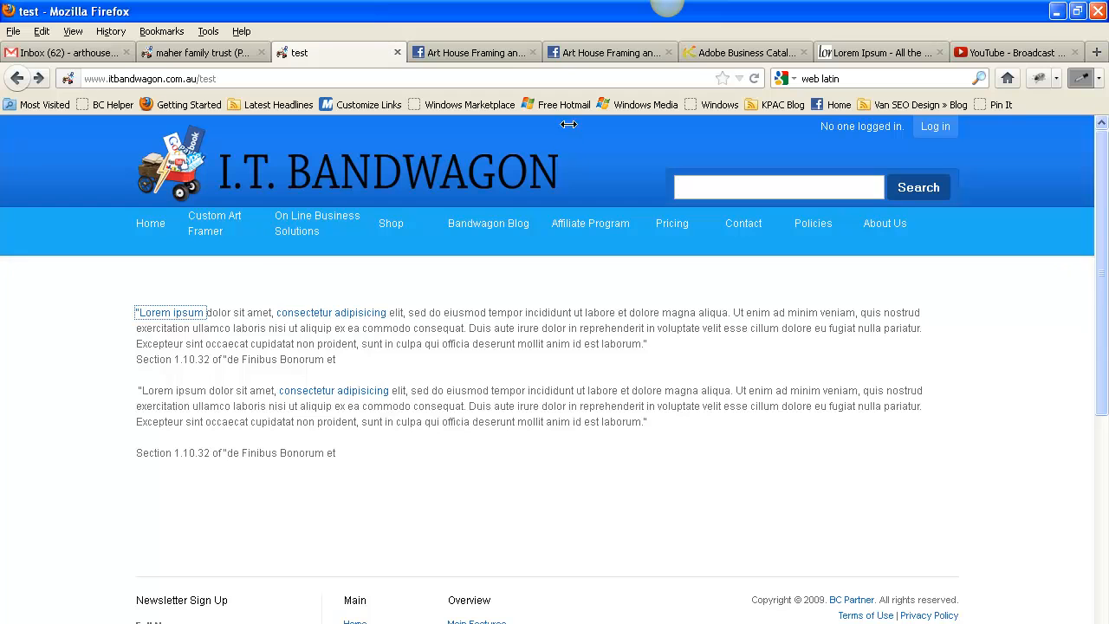
{"action": "left_click", "coordinate": [755, 78]}
{"action": "left_click", "coordinate": [167, 314]}
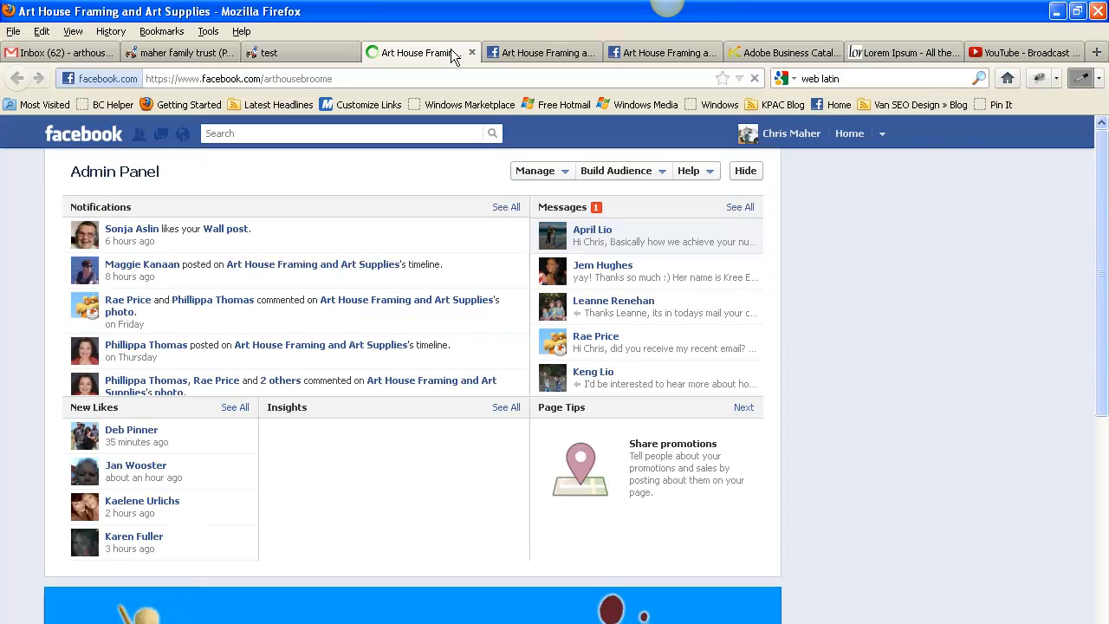
{"action": "left_click", "coordinate": [474, 53]}
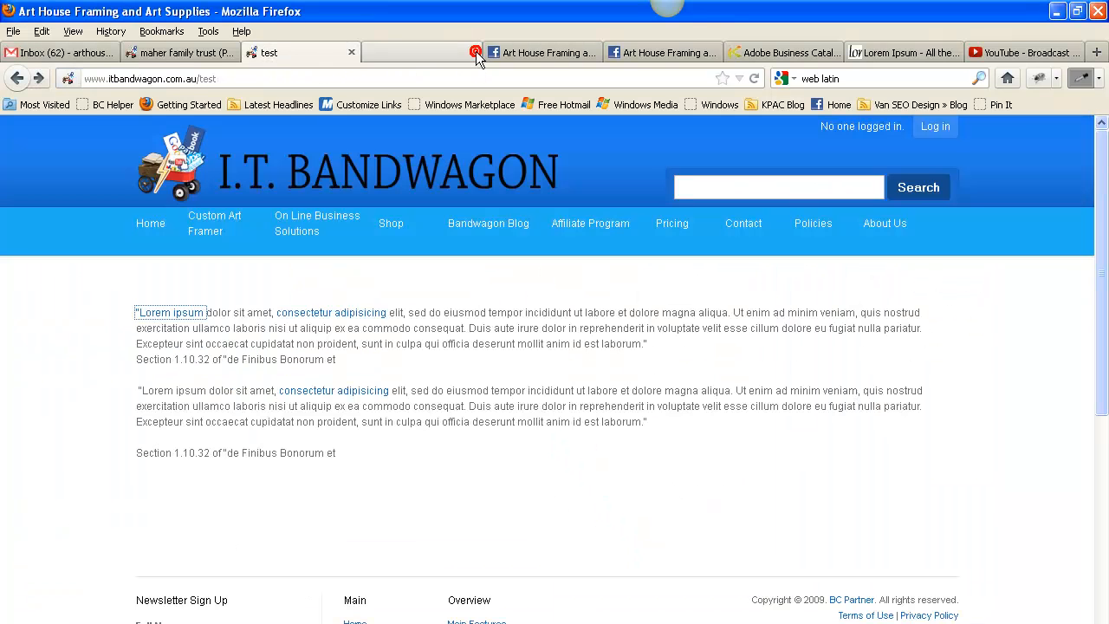
{"action": "left_click", "coordinate": [754, 78]}
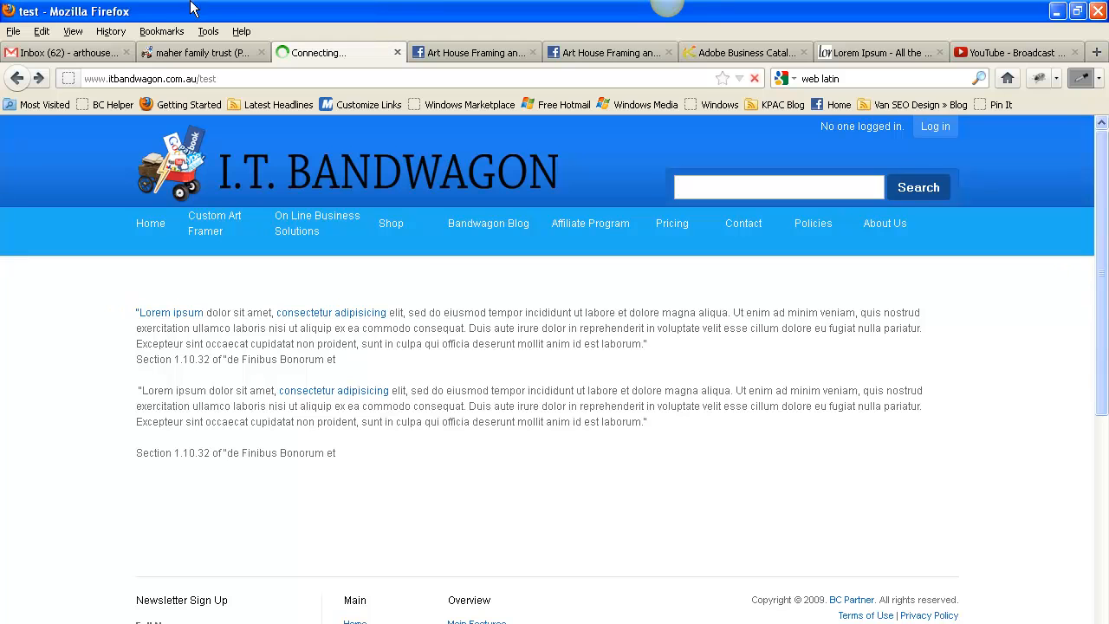
Go back to the page editor and update the test page once more.
{"action": "left_click", "coordinate": [205, 56]}
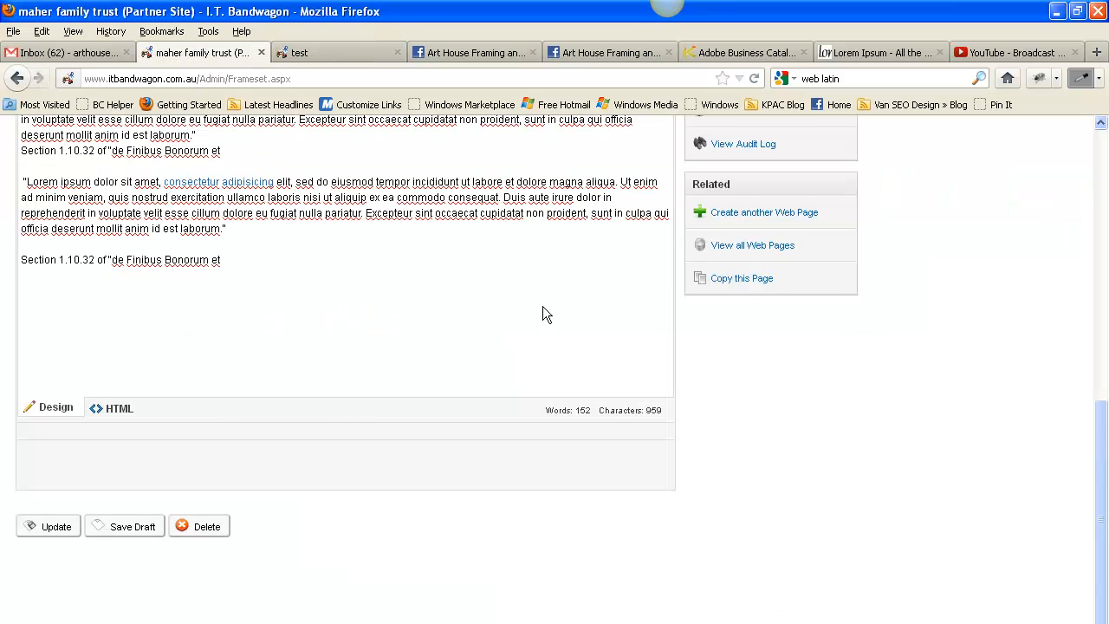
{"action": "scroll", "coordinate": [520, 316], "scroll_direction": "up", "scroll_amount": 10}
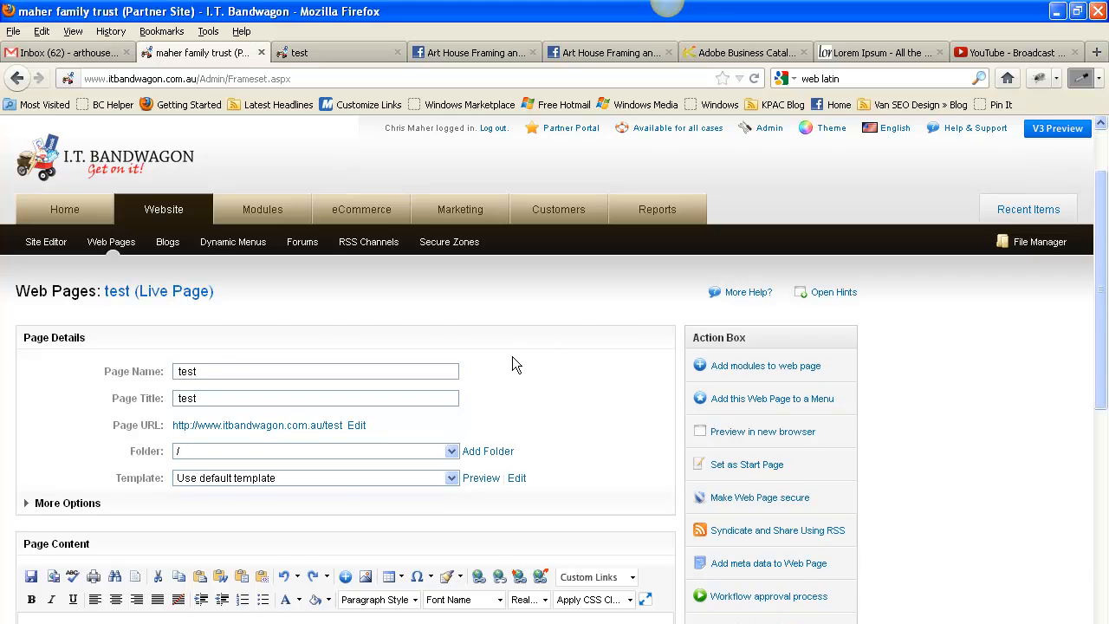
{"action": "scroll", "coordinate": [512, 356], "scroll_direction": "down", "scroll_amount": 10}
{"action": "left_click", "coordinate": [53, 527]}
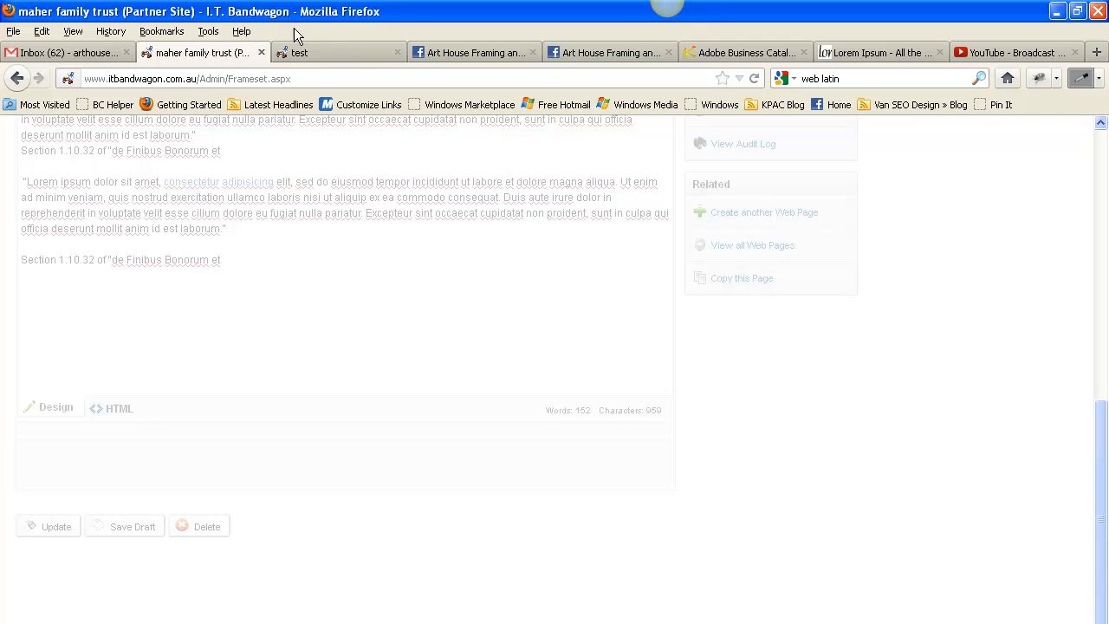
Test the "Lorem ipsum" link on the live test page again and close the page it opens.
{"action": "left_click", "coordinate": [308, 52]}
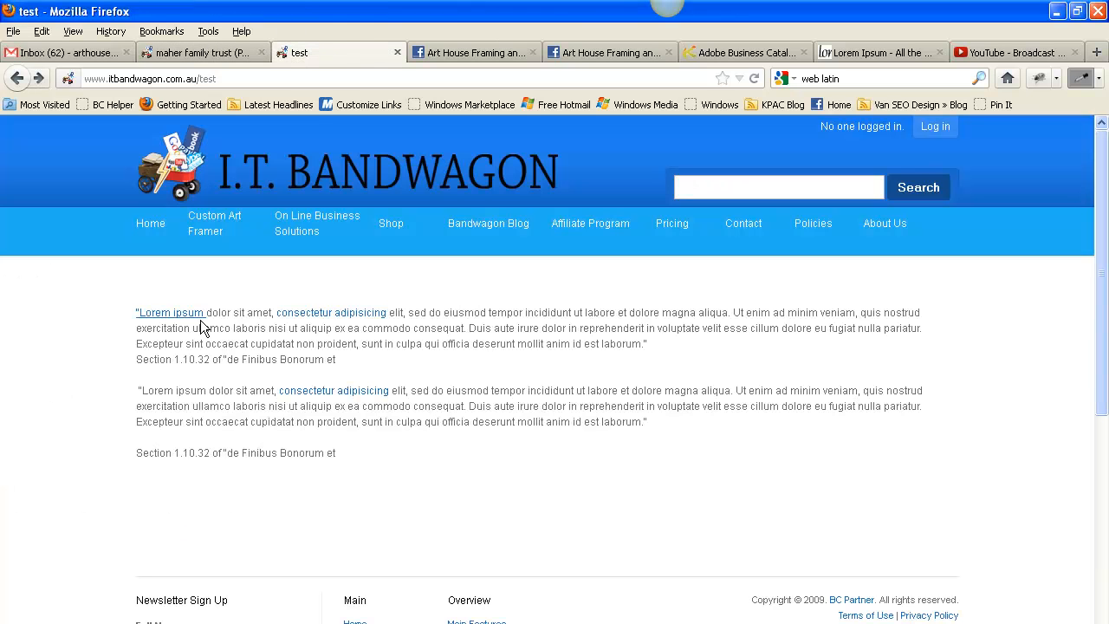
{"action": "left_click", "coordinate": [174, 312]}
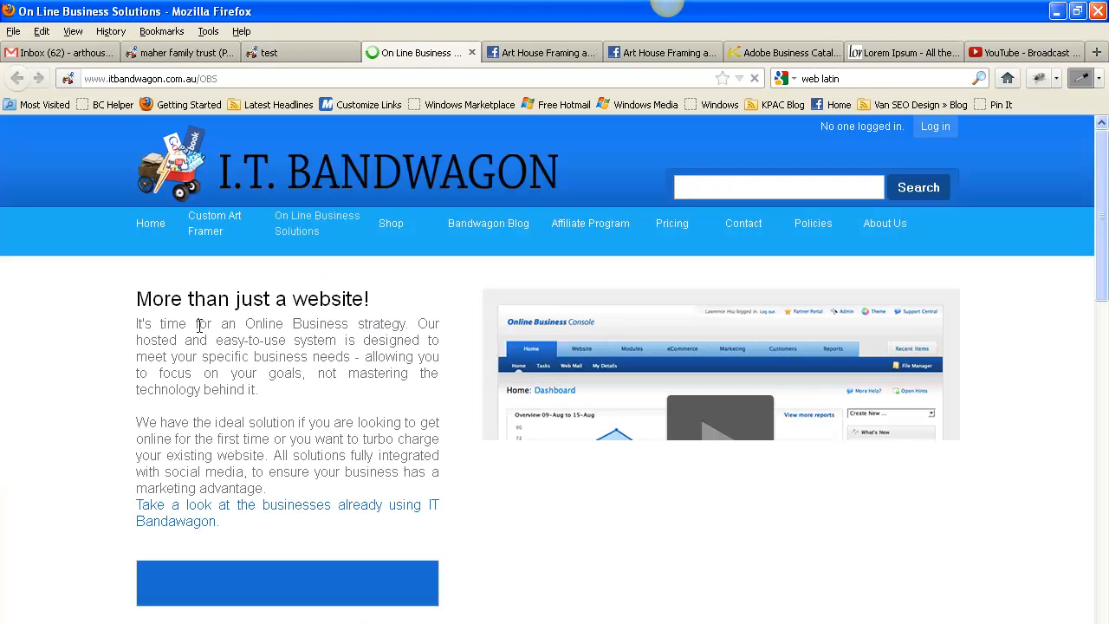
{"action": "left_click", "coordinate": [472, 53]}
In the page editor, start a hyperlink on the last line, "Section 1.10.32 of "de Finibus Bonorum et".
{"action": "left_click", "coordinate": [195, 53]}
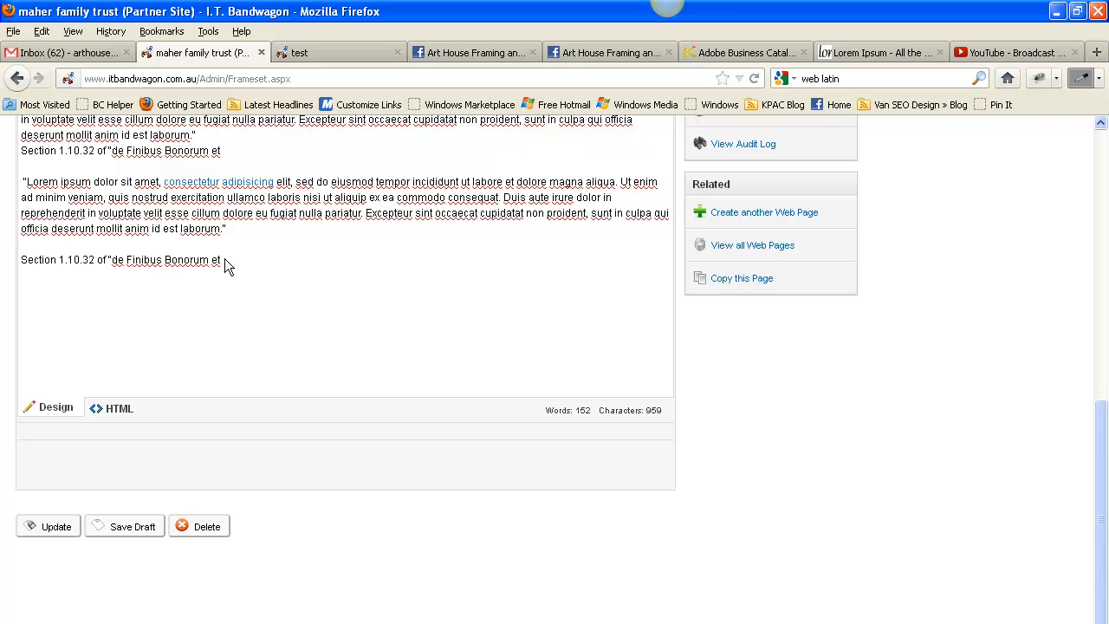
{"action": "left_click_drag", "start_coordinate": [224, 259], "coordinate": [83, 269]}
{"action": "left_click_drag", "start_coordinate": [13, 267], "coordinate": [12, 266]}
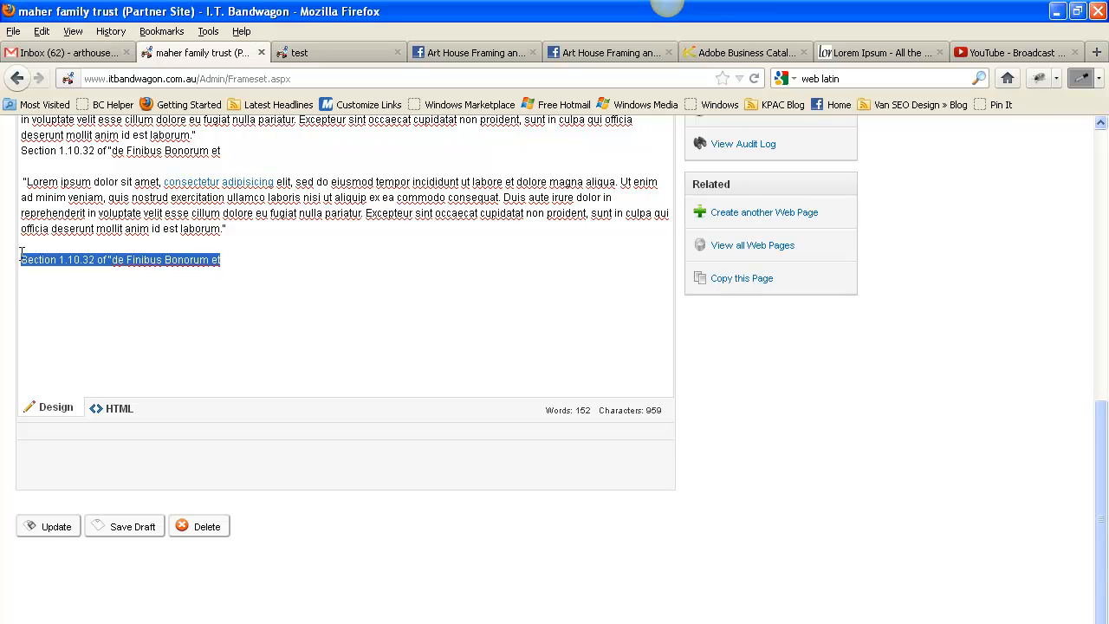
{"action": "scroll", "coordinate": [579, 249], "scroll_direction": "up", "scroll_amount": 10}
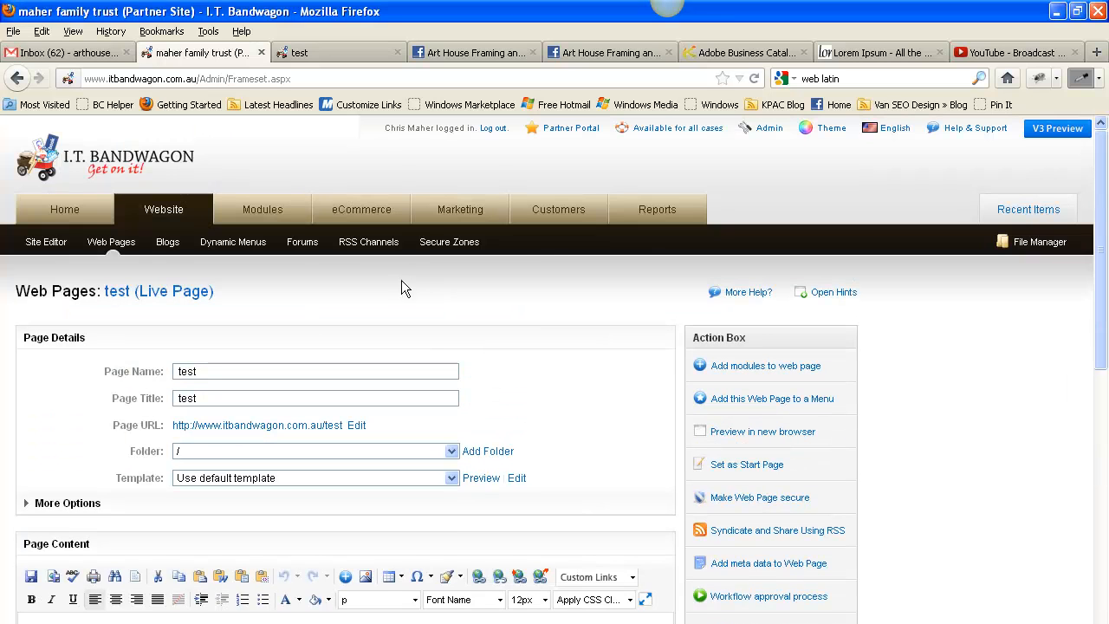
{"action": "left_click", "coordinate": [479, 577]}
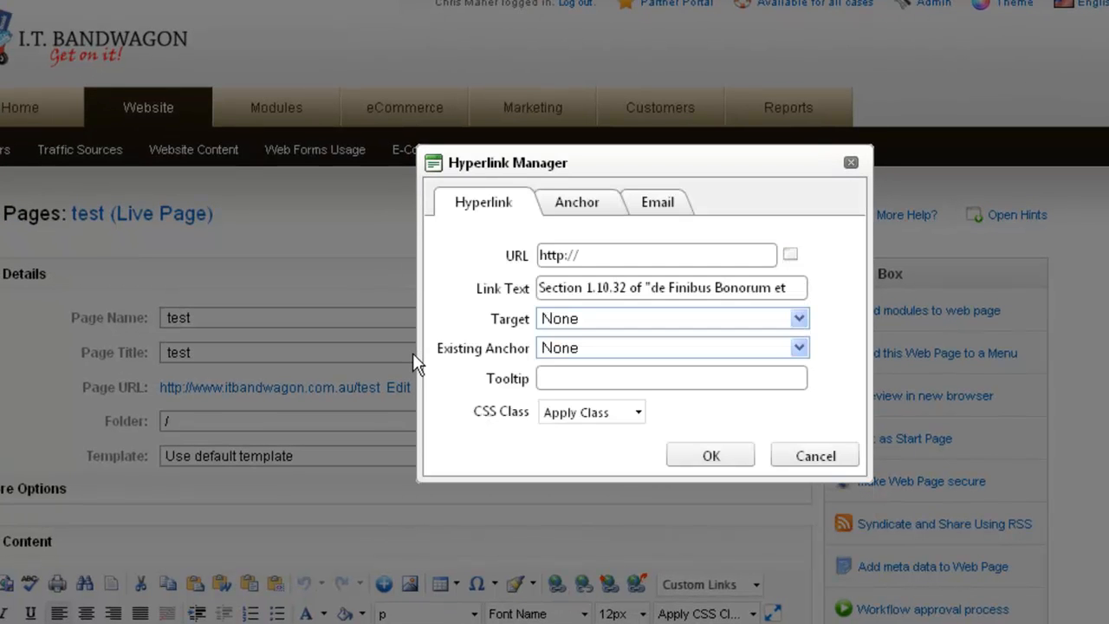
Browse the site's literature items for the URL, pick Antons Mouldings Price Update (February 2011), then cancel the link.
{"action": "left_click", "coordinate": [791, 257]}
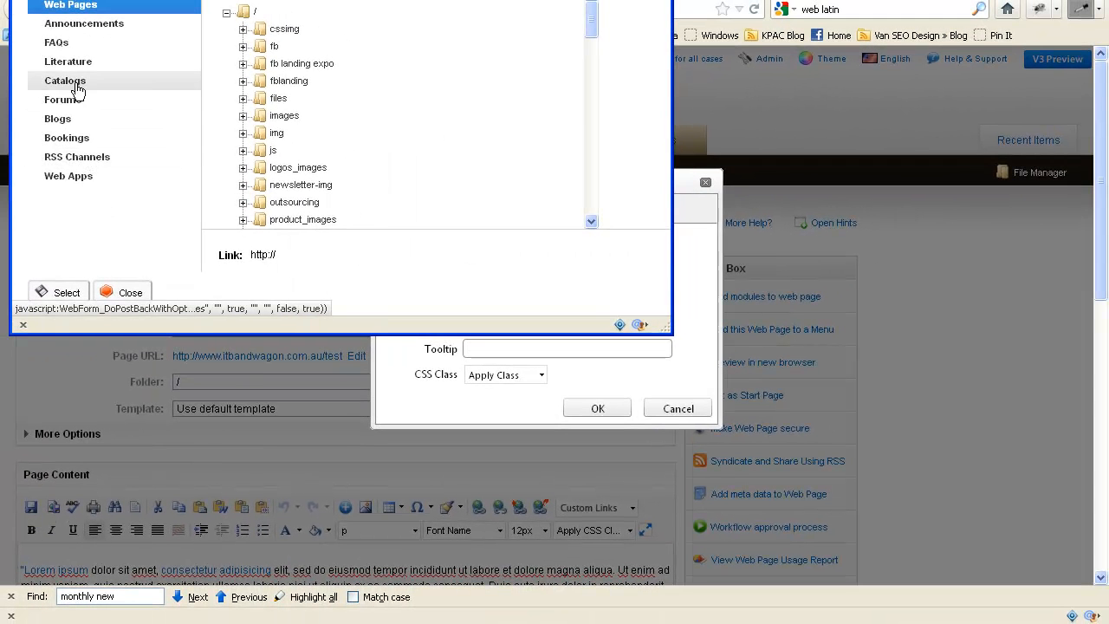
{"action": "left_click", "coordinate": [73, 61]}
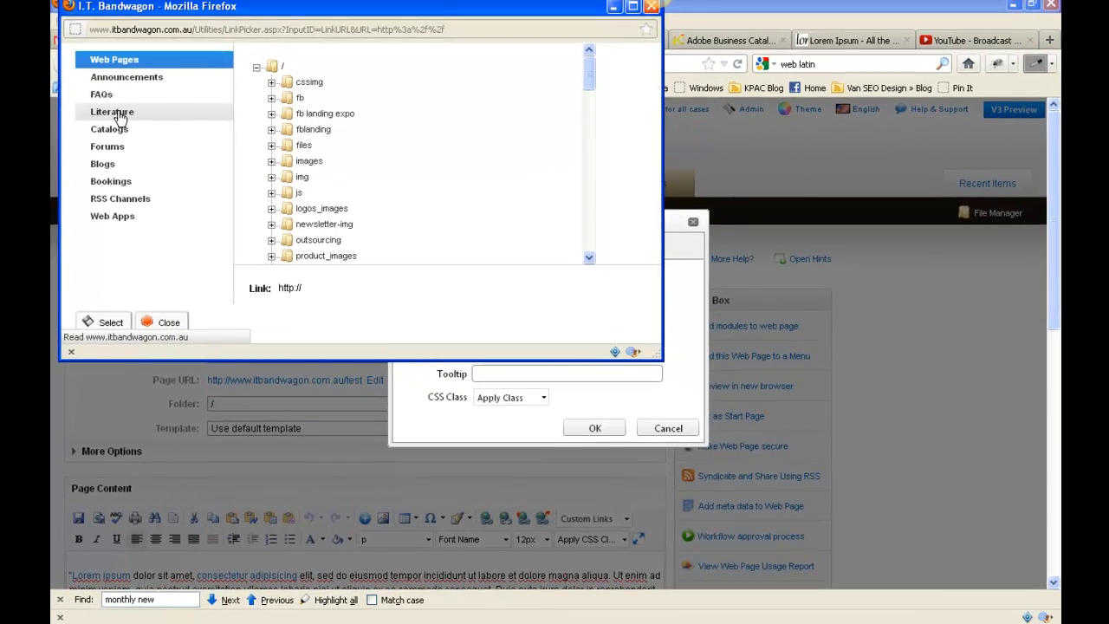
{"action": "left_click", "coordinate": [343, 131]}
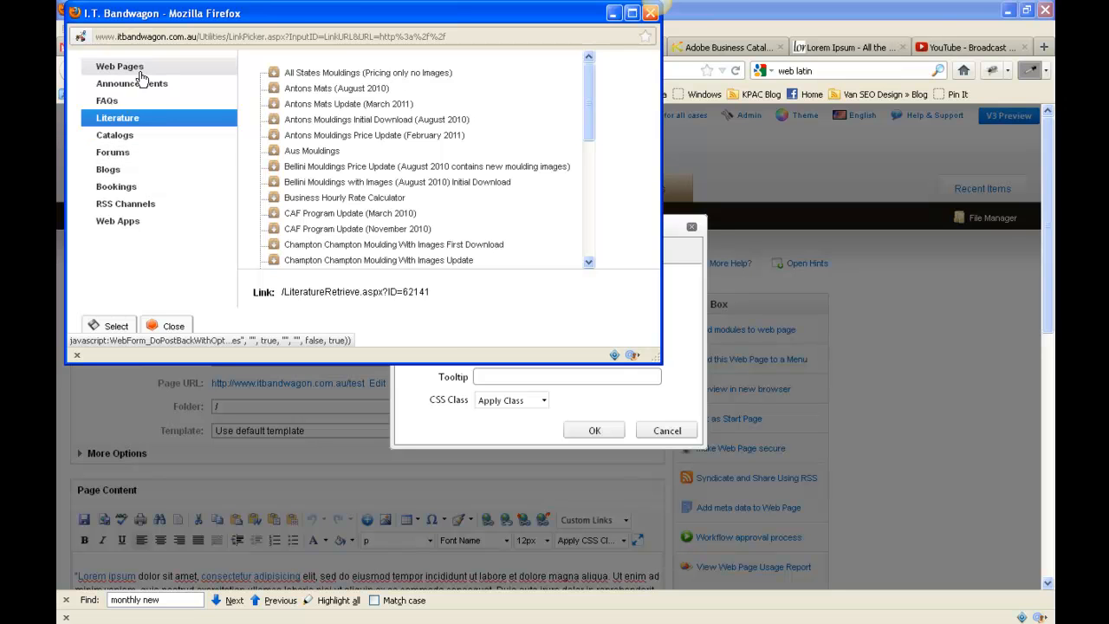
{"action": "left_click", "coordinate": [178, 325]}
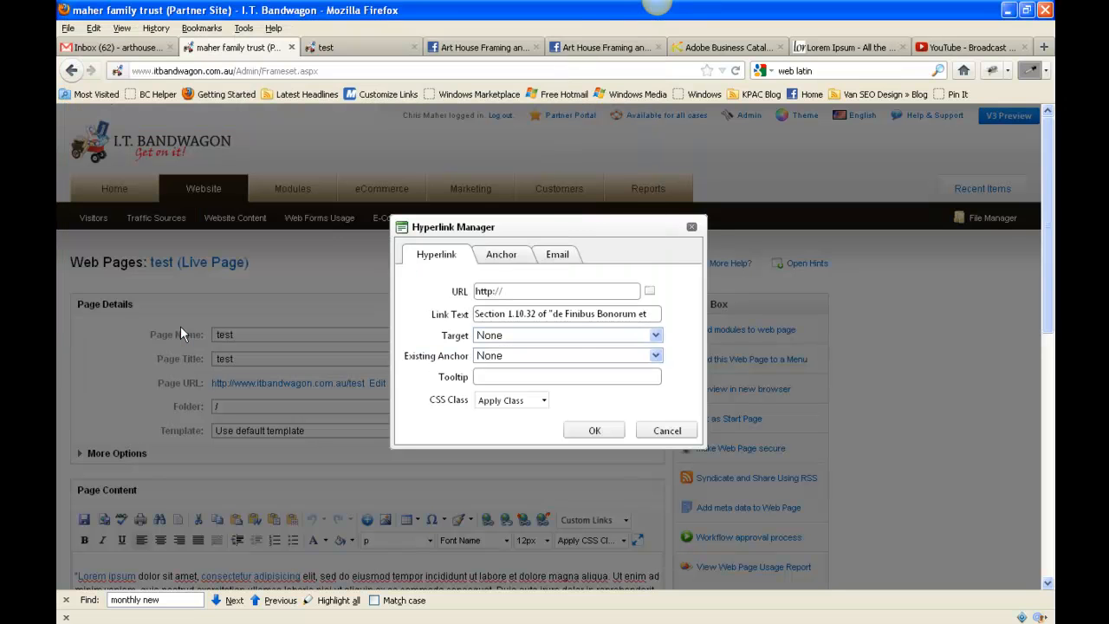
{"action": "left_click", "coordinate": [665, 428]}
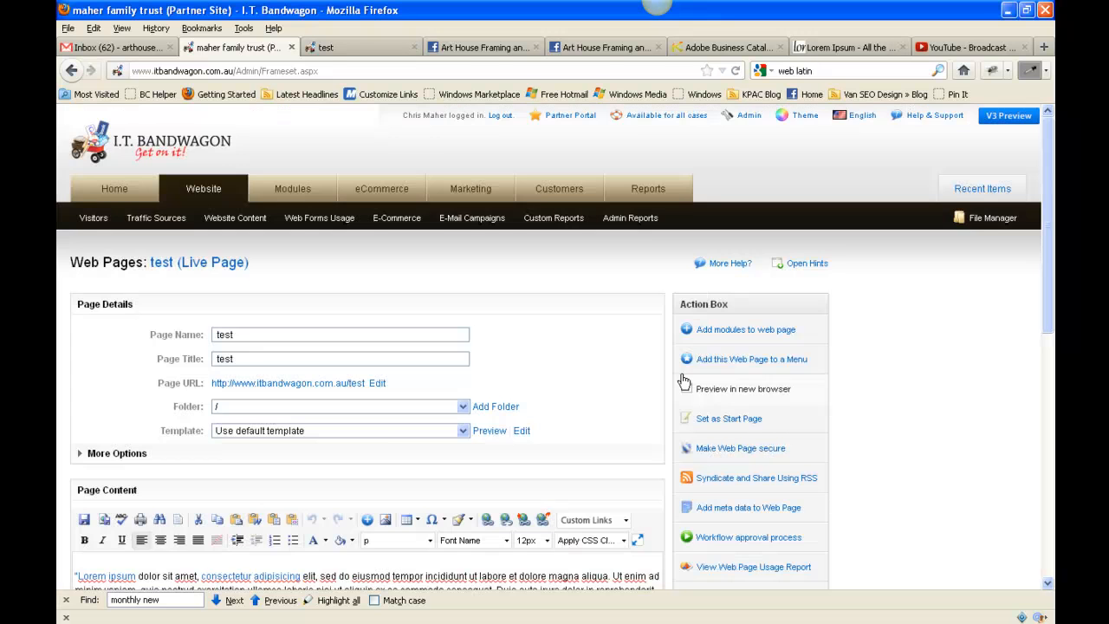
Place the cursor at the very start of the first paragraph in the page content and open the Image Manager.
{"action": "scroll", "coordinate": [674, 338], "scroll_direction": "down", "scroll_amount": 2}
{"action": "scroll", "coordinate": [674, 335], "scroll_direction": "down", "scroll_amount": 3}
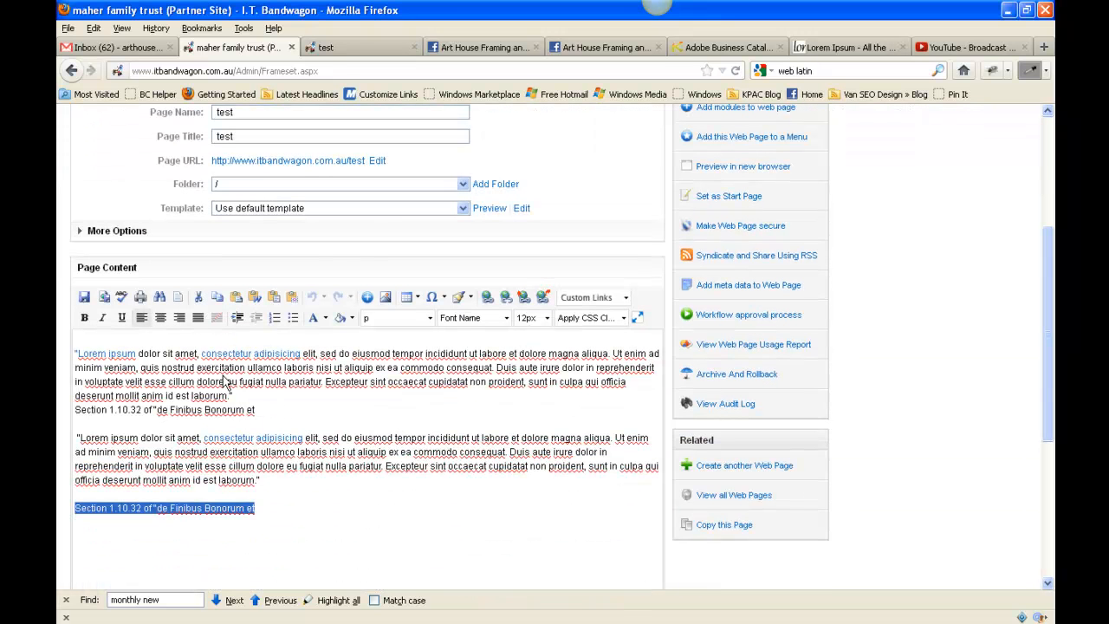
{"action": "left_click", "coordinate": [77, 355]}
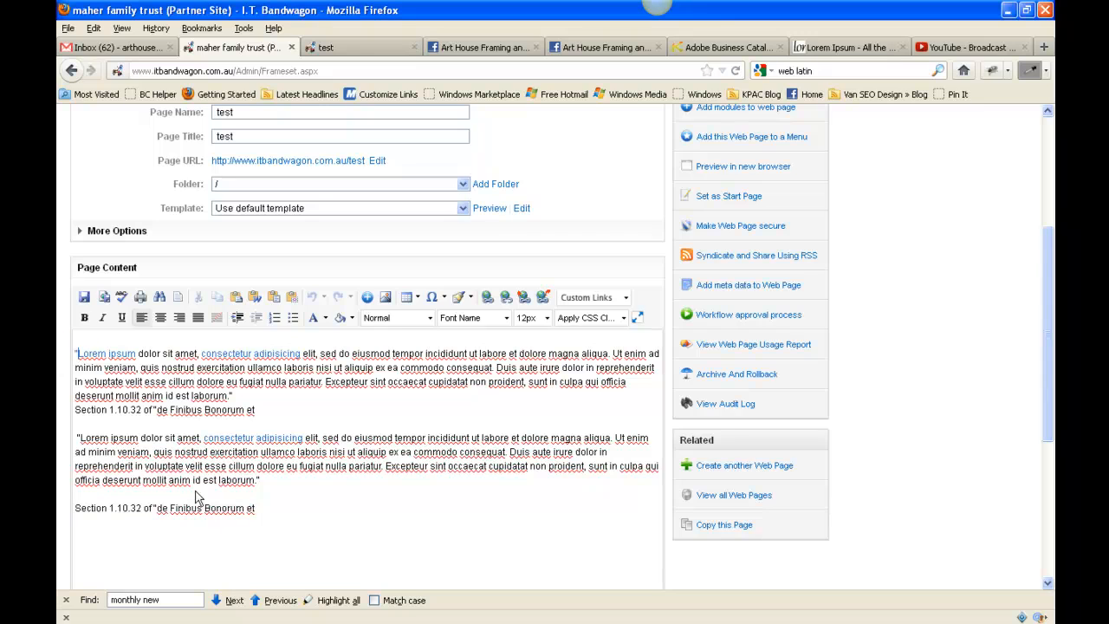
{"action": "left_click", "coordinate": [76, 353]}
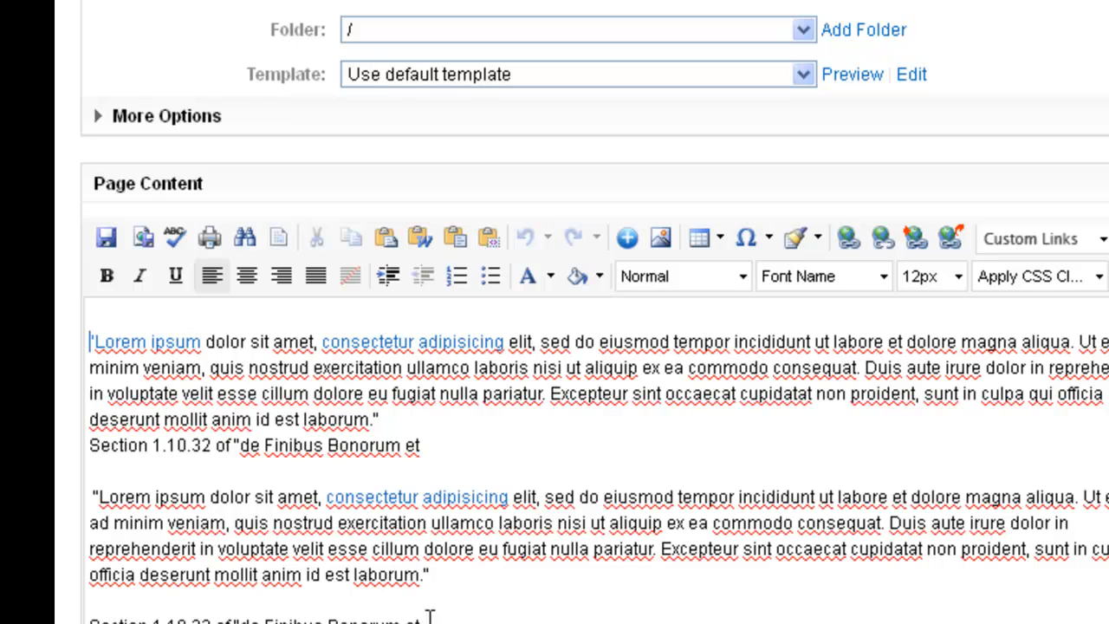
{"action": "left_click", "coordinate": [656, 237]}
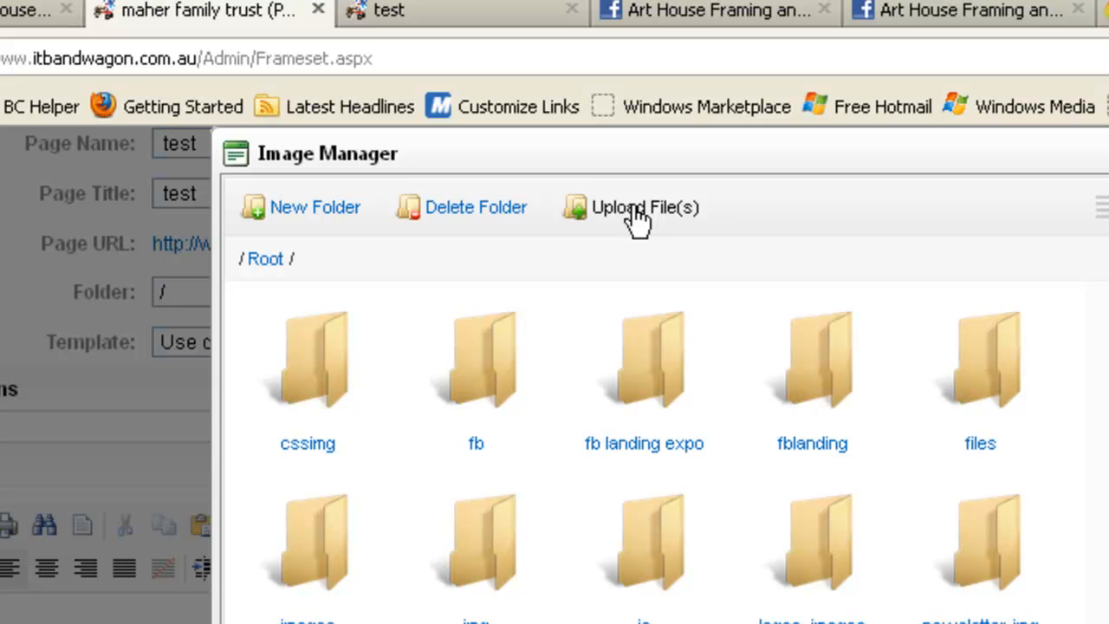
Start a file upload in the Image Manager with /images/products/ as the destination folder.
{"action": "left_click", "coordinate": [637, 216]}
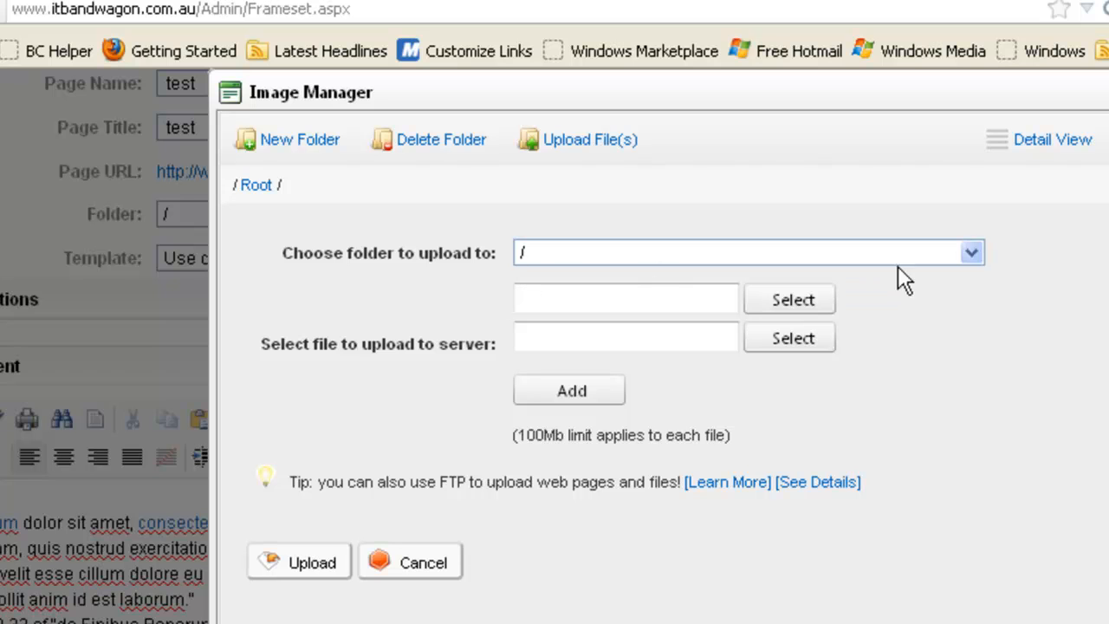
{"action": "left_click", "coordinate": [973, 252]}
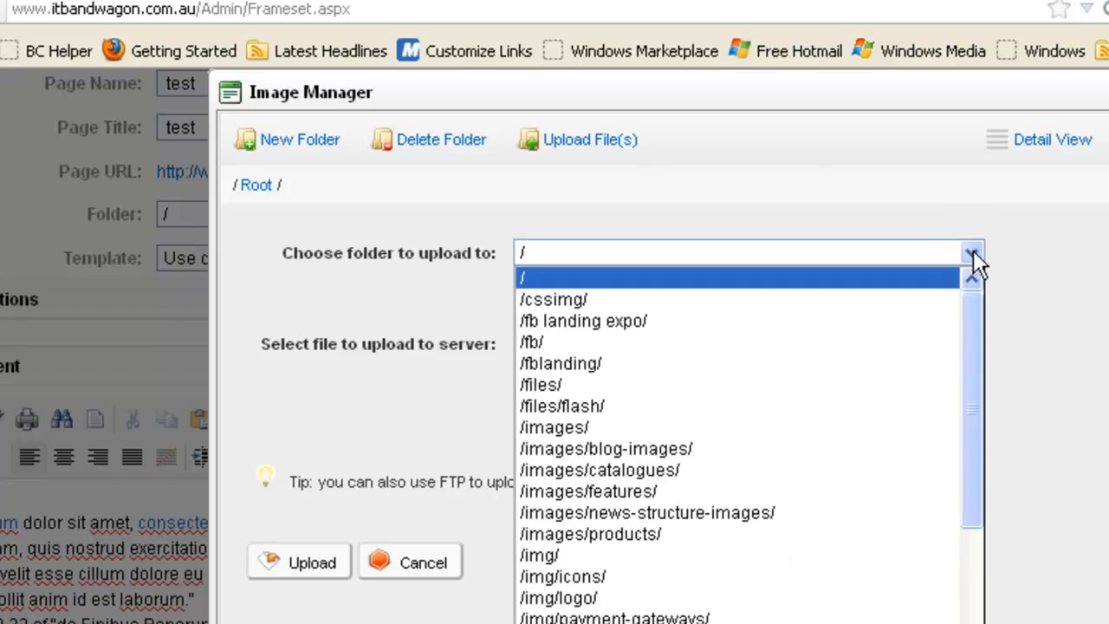
{"action": "left_click", "coordinate": [629, 533]}
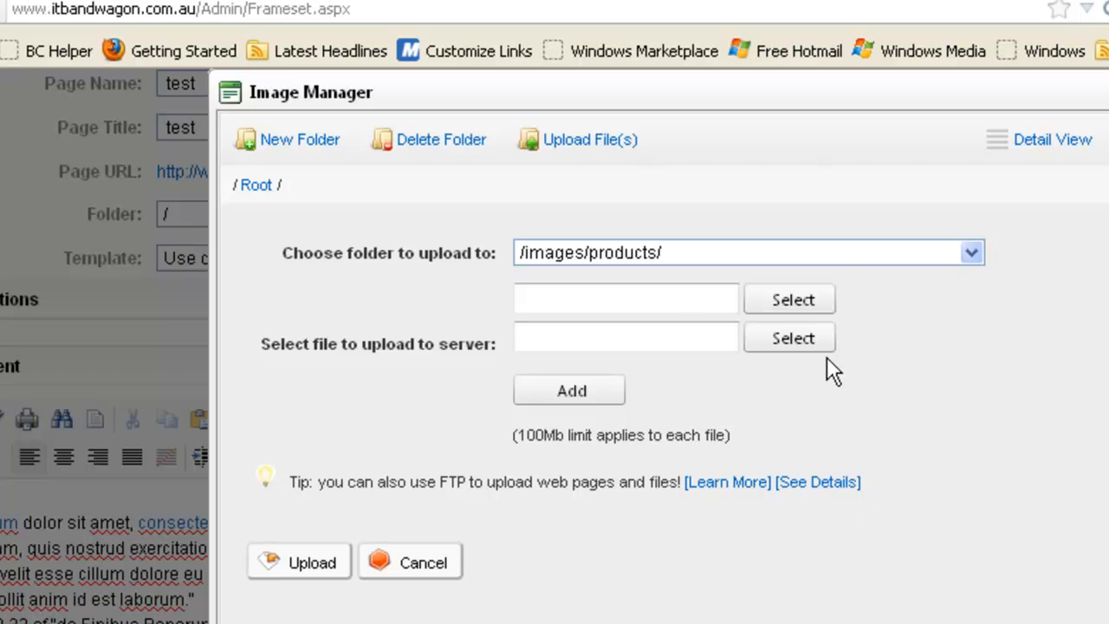
Choose the weddings image from the Temp SLSC folder on the desktop and upload it.
{"action": "left_click", "coordinate": [818, 297]}
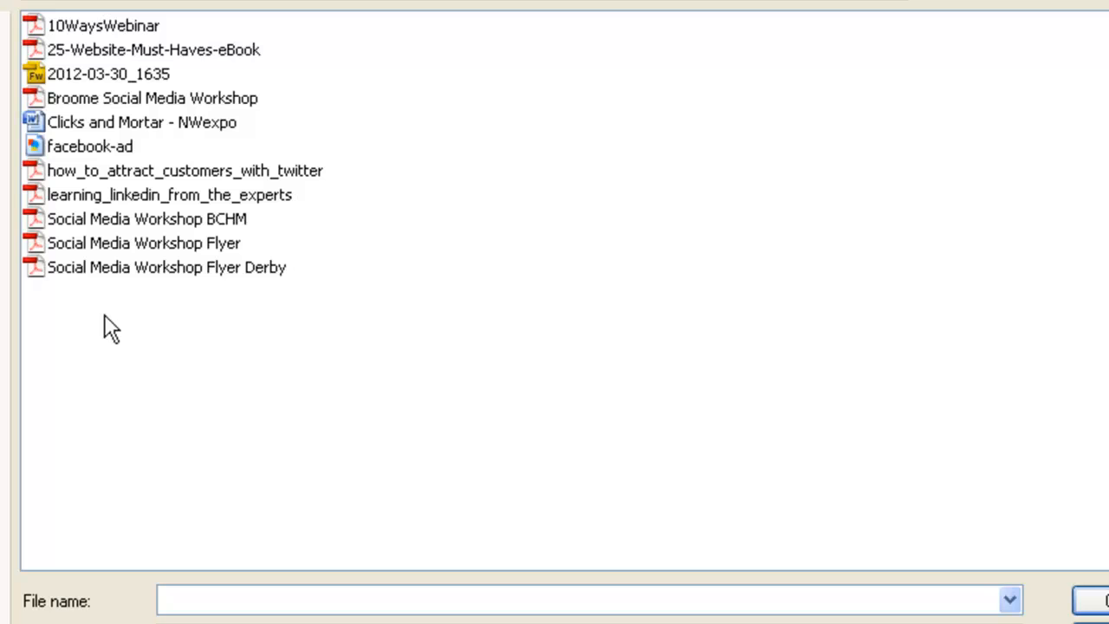
{"action": "left_click", "coordinate": [5, 165]}
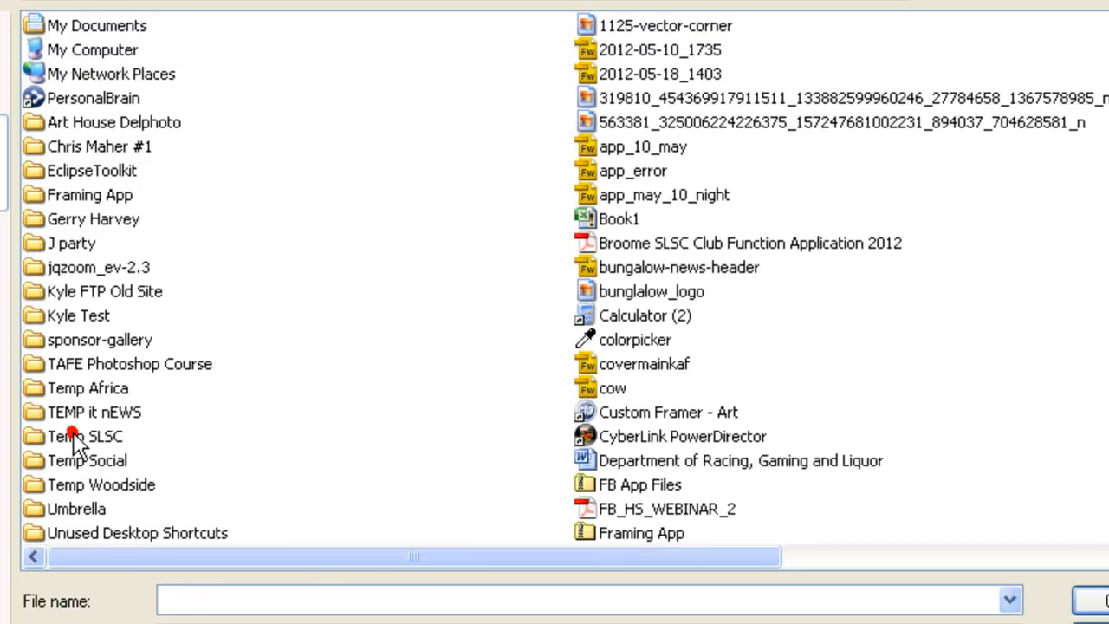
{"action": "double_click", "coordinate": [45, 436]}
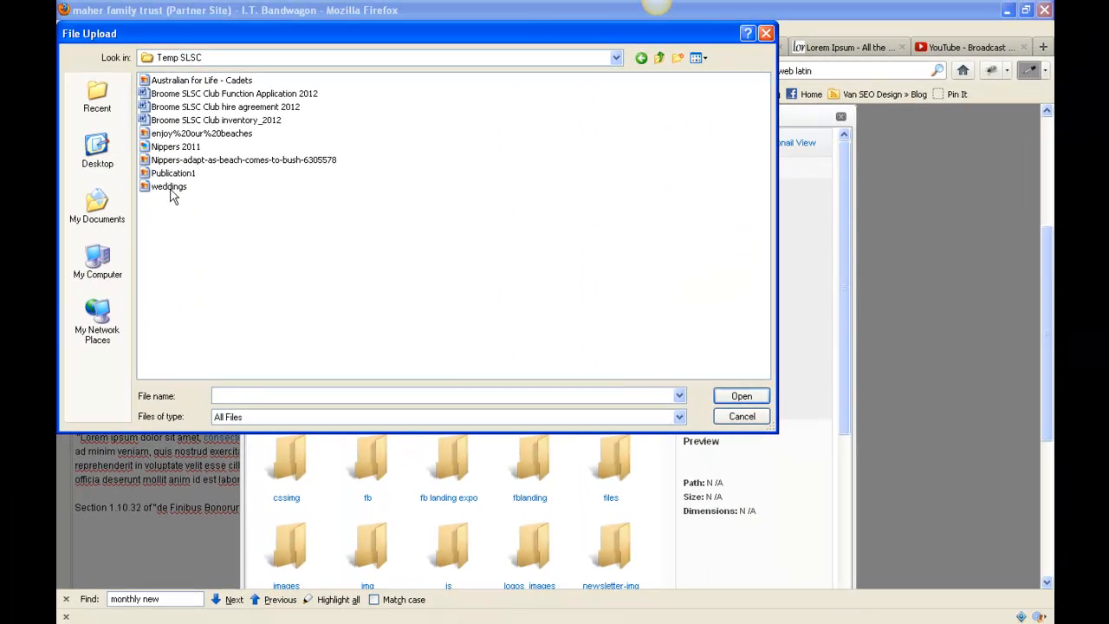
{"action": "left_click", "coordinate": [169, 187]}
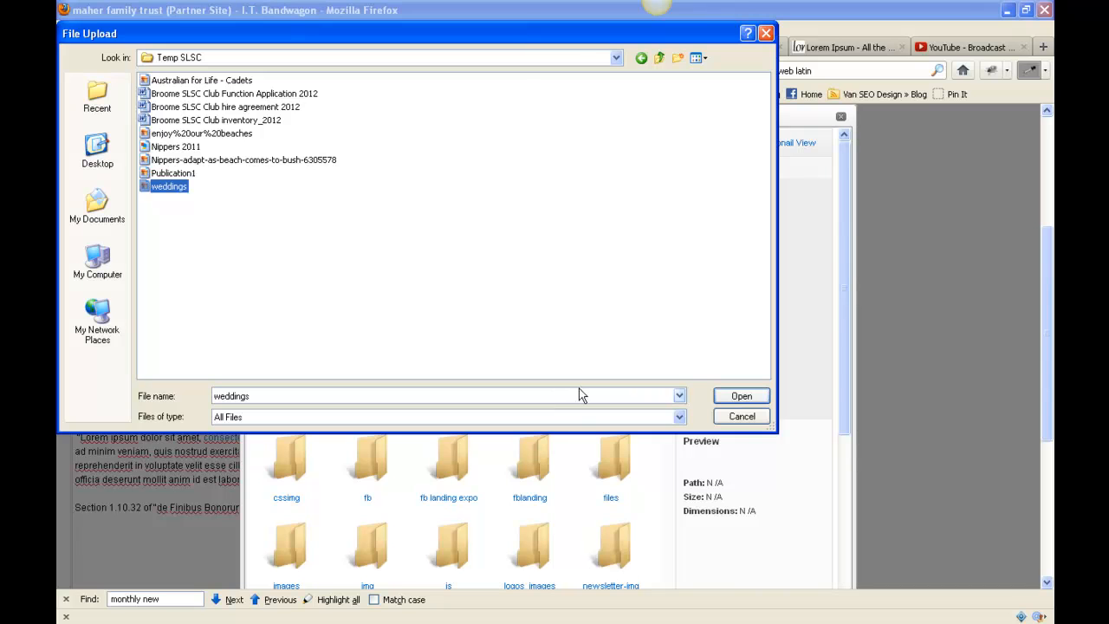
{"action": "left_click", "coordinate": [741, 396]}
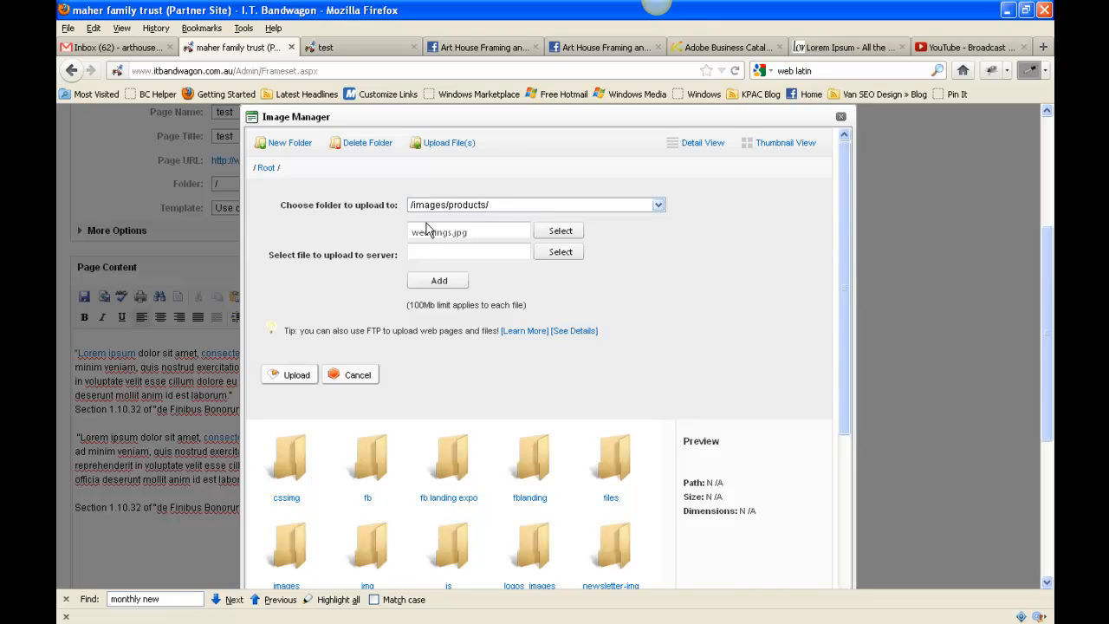
{"action": "left_click", "coordinate": [291, 373]}
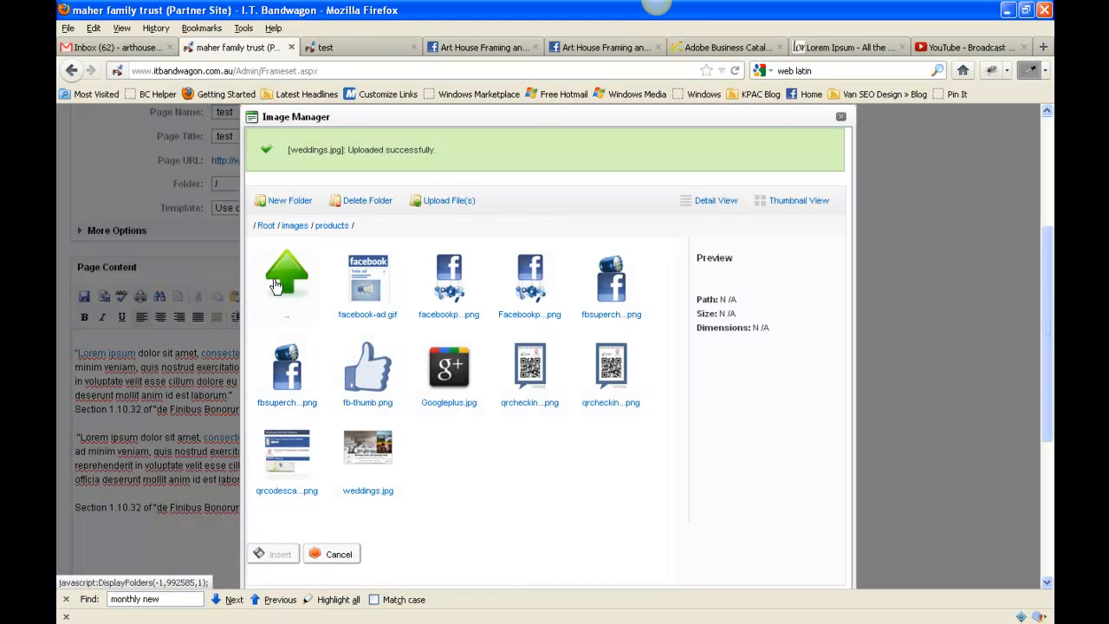
Resize weddings.jpg to a width of 300 pixels with constrained proportions, overwriting the file with the same name.
{"action": "left_click", "coordinate": [381, 452]}
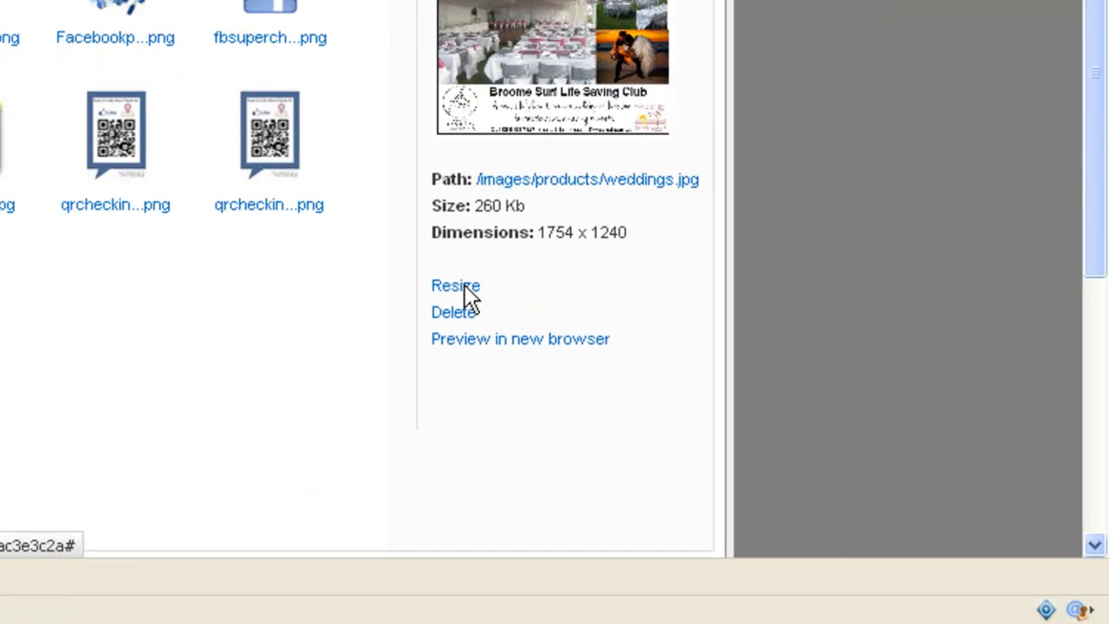
{"action": "left_click", "coordinate": [741, 424]}
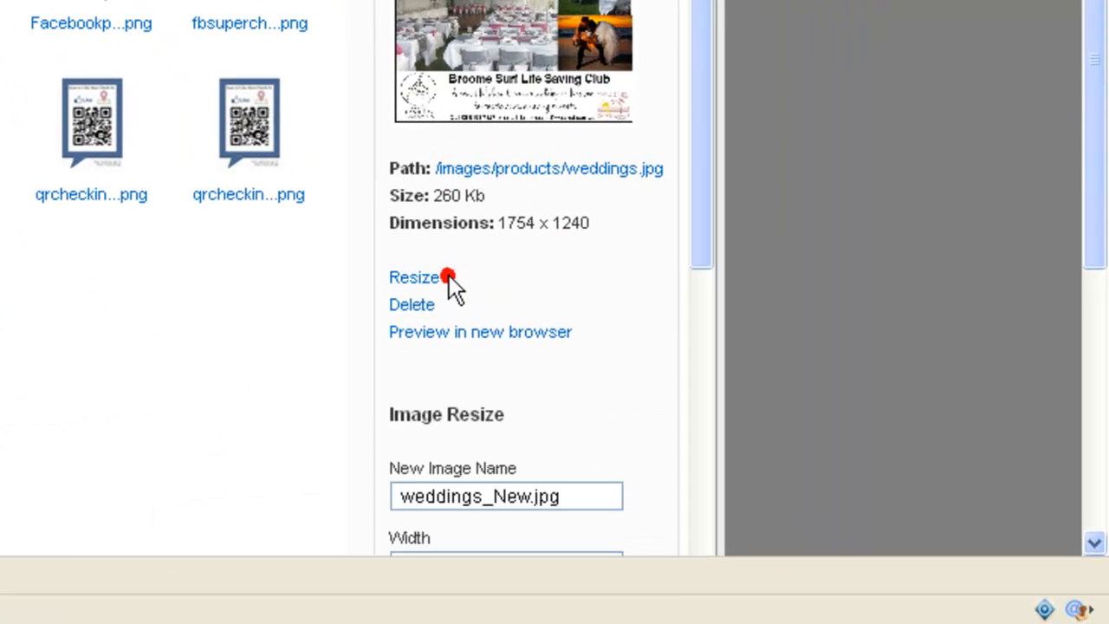
{"action": "left_click_drag", "start_coordinate": [708, 38], "coordinate": [723, 397]}
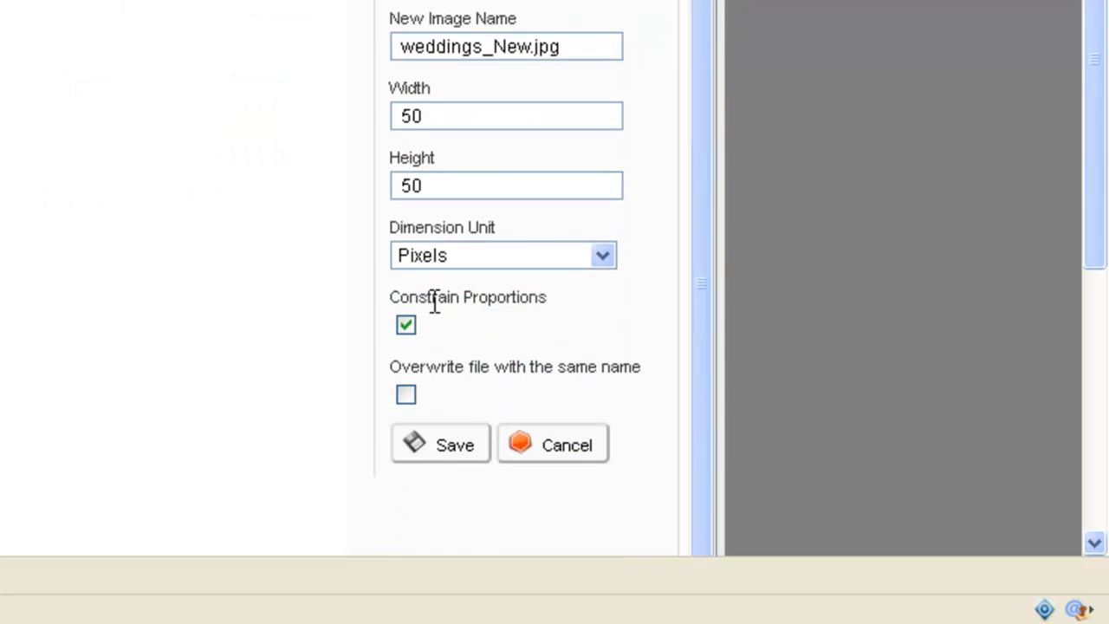
{"action": "left_click", "coordinate": [405, 394]}
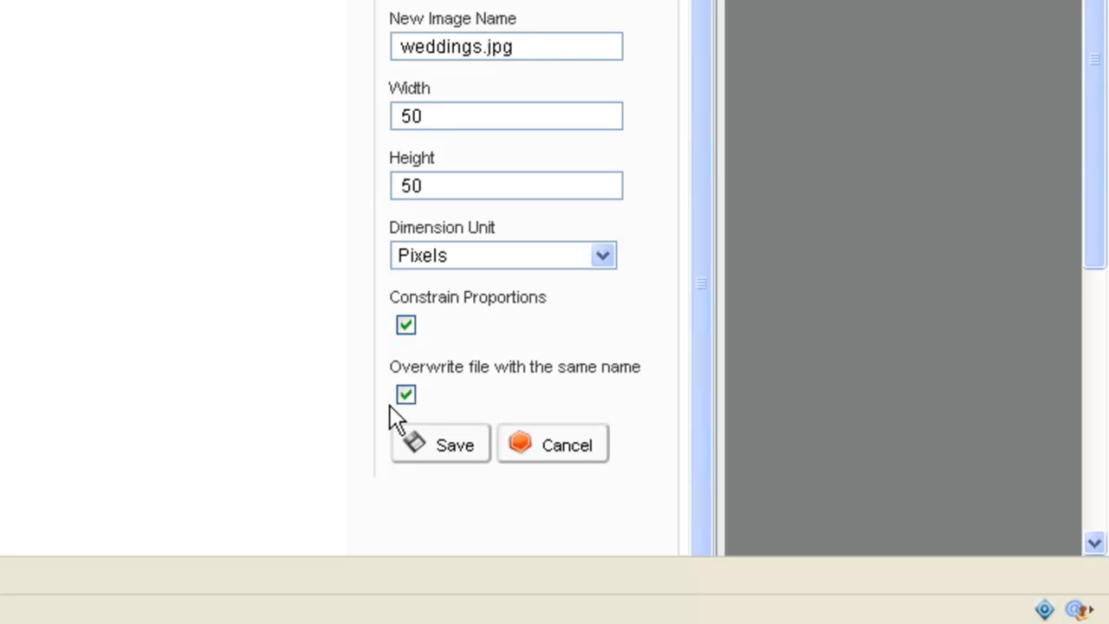
{"action": "double_click", "coordinate": [476, 112]}
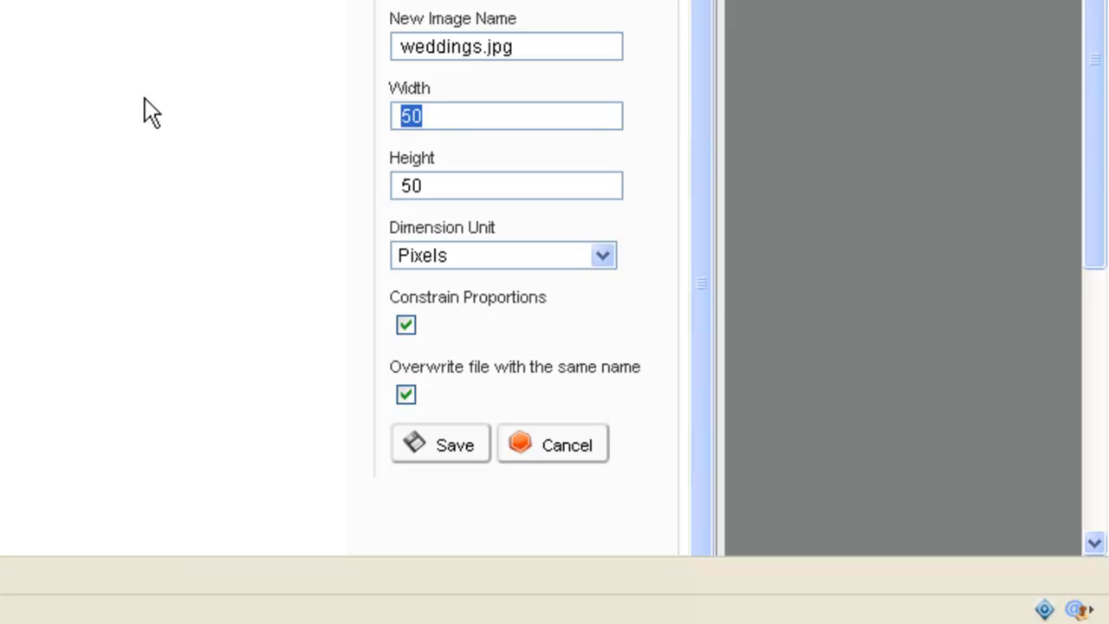
{"action": "type", "text": "3"}
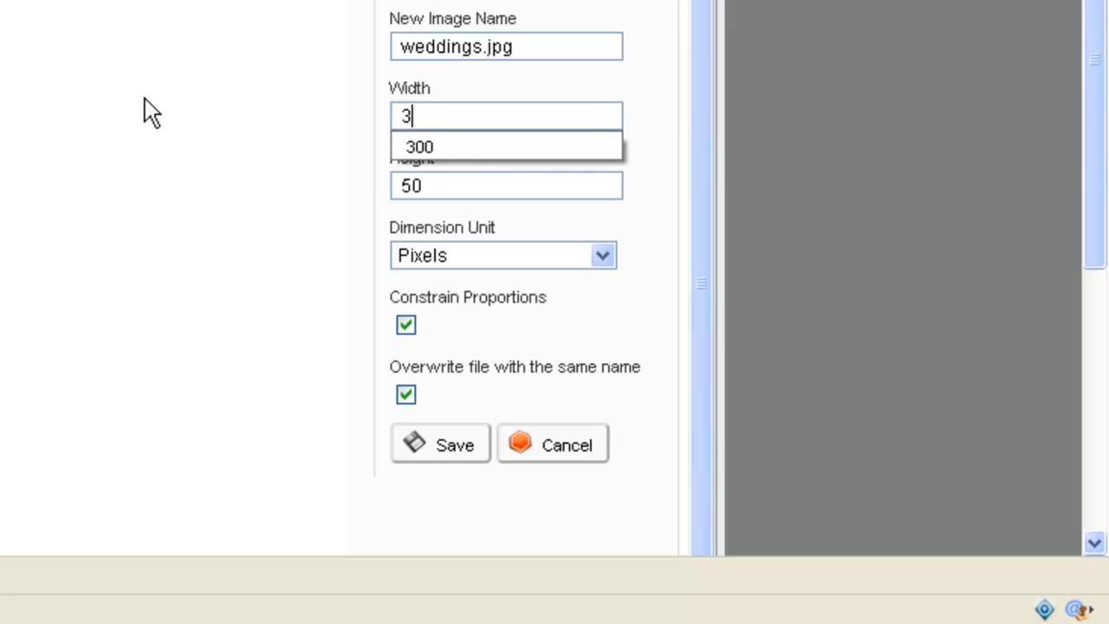
{"action": "left_click", "coordinate": [462, 147]}
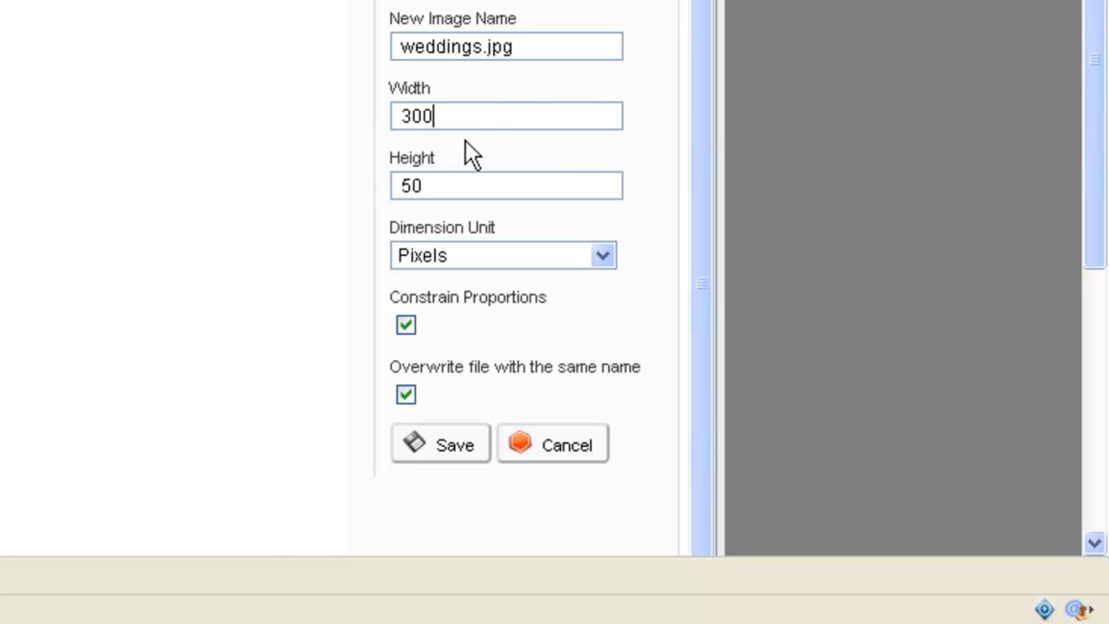
{"action": "left_click", "coordinate": [466, 444]}
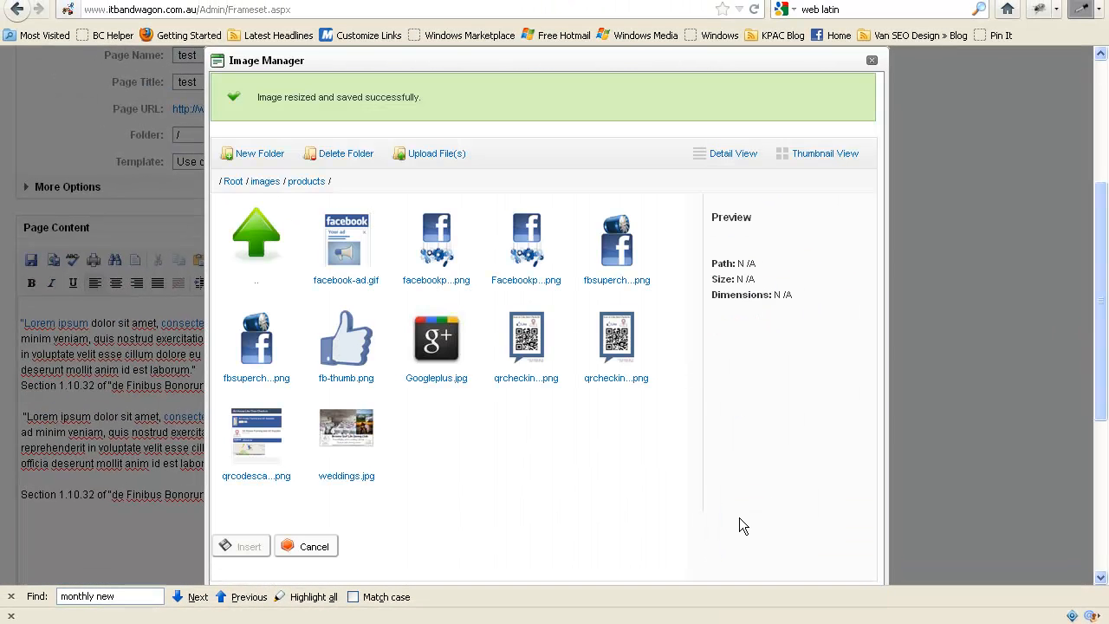
Insert the resized weddings.jpg into the page content and select the inserted image.
{"action": "left_click", "coordinate": [344, 431]}
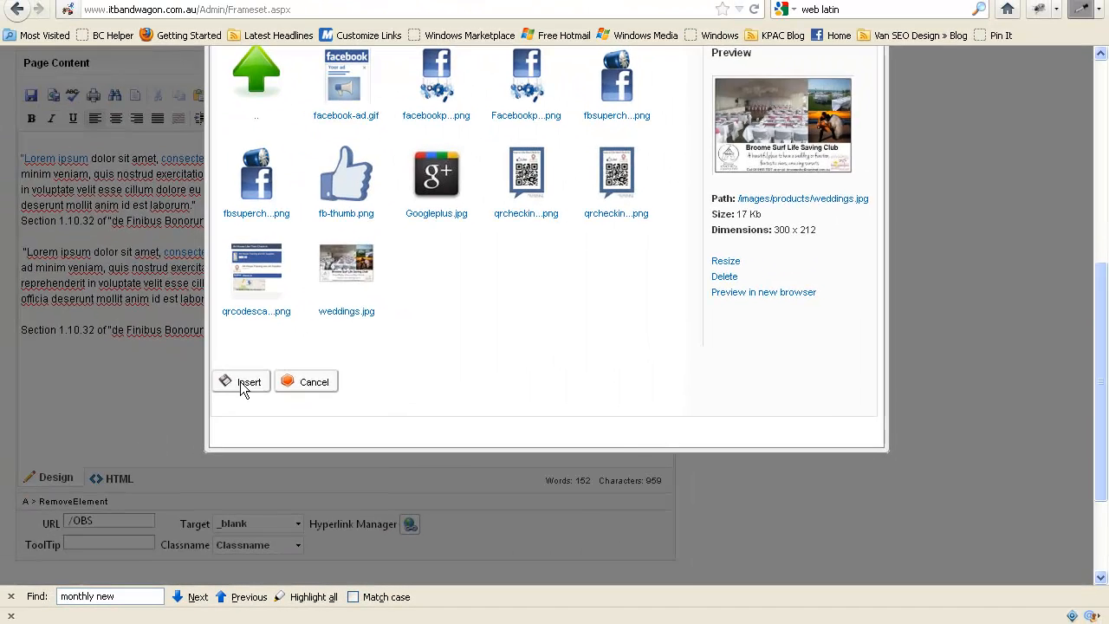
{"action": "left_click", "coordinate": [248, 384]}
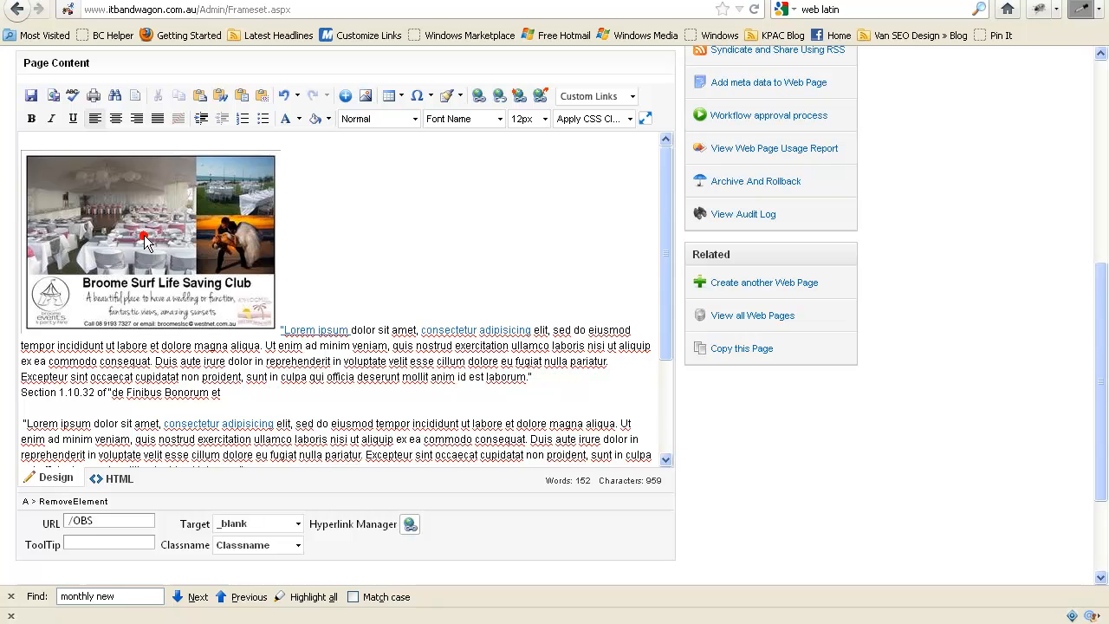
{"action": "left_click", "coordinate": [182, 239]}
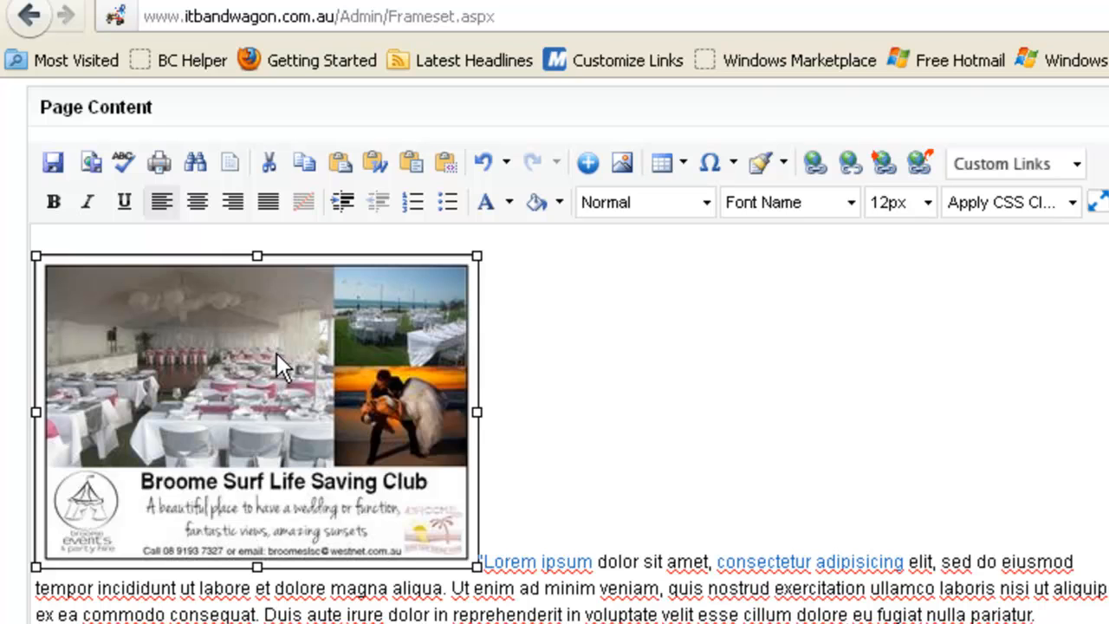
In the wedding image's properties, align the image left of the text and set its right margin to 10.
{"action": "right_click", "coordinate": [276, 352]}
{"action": "left_click", "coordinate": [411, 388]}
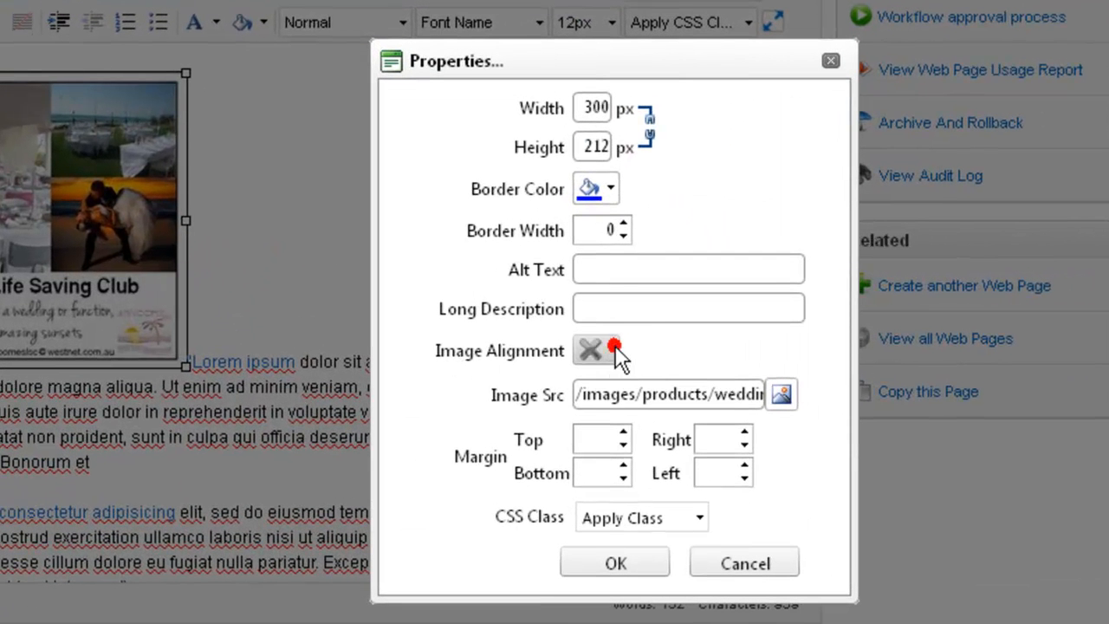
{"action": "left_click", "coordinate": [613, 349]}
{"action": "left_click", "coordinate": [588, 448]}
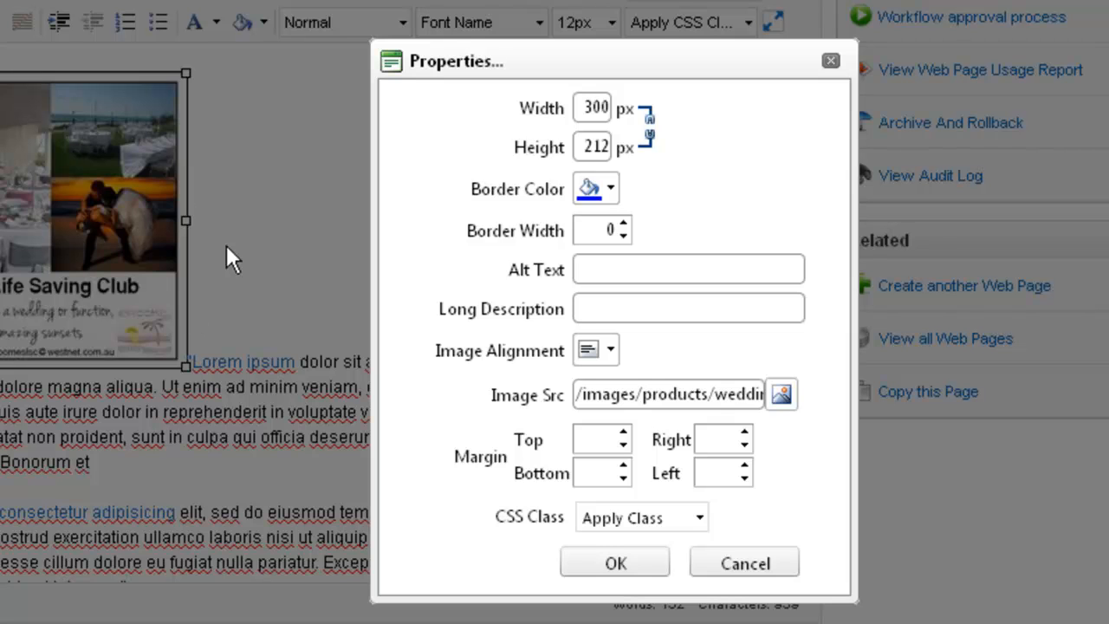
{"action": "left_click", "coordinate": [718, 435]}
{"action": "left_click", "coordinate": [744, 428]}
{"action": "left_click", "coordinate": [744, 431]}
{"action": "left_click", "coordinate": [710, 435]}
{"action": "type", "text": "10"}
{"action": "key", "text": "Delete"}
Enter "Weddings" as the image's alt text and apply the properties.
{"action": "left_click", "coordinate": [624, 269]}
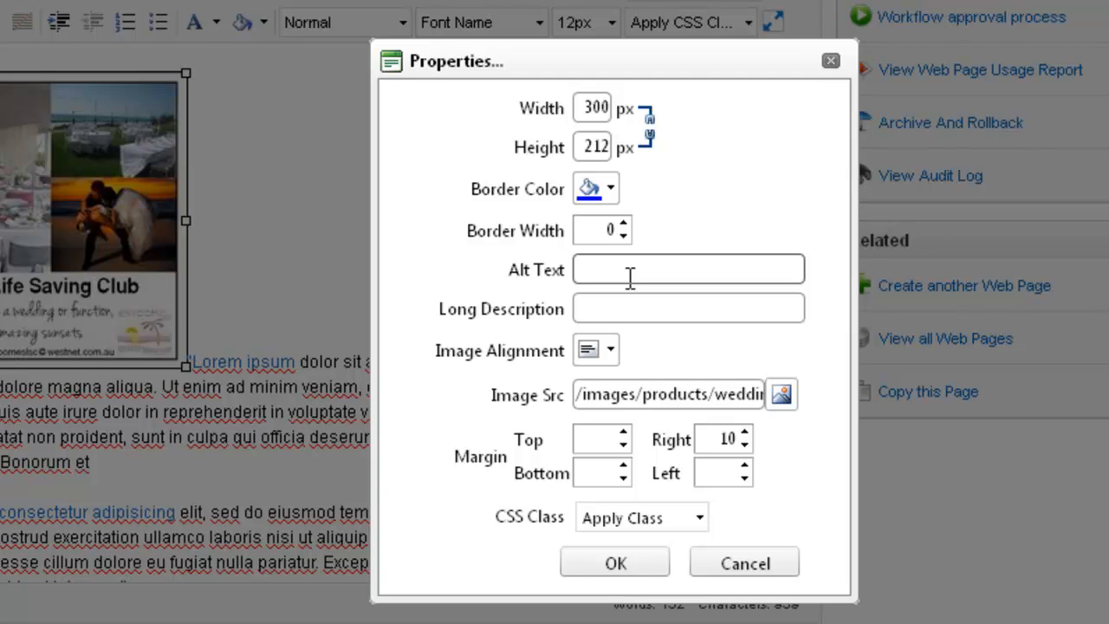
{"action": "type", "text": "Weddings"}
{"action": "left_click", "coordinate": [622, 558]}
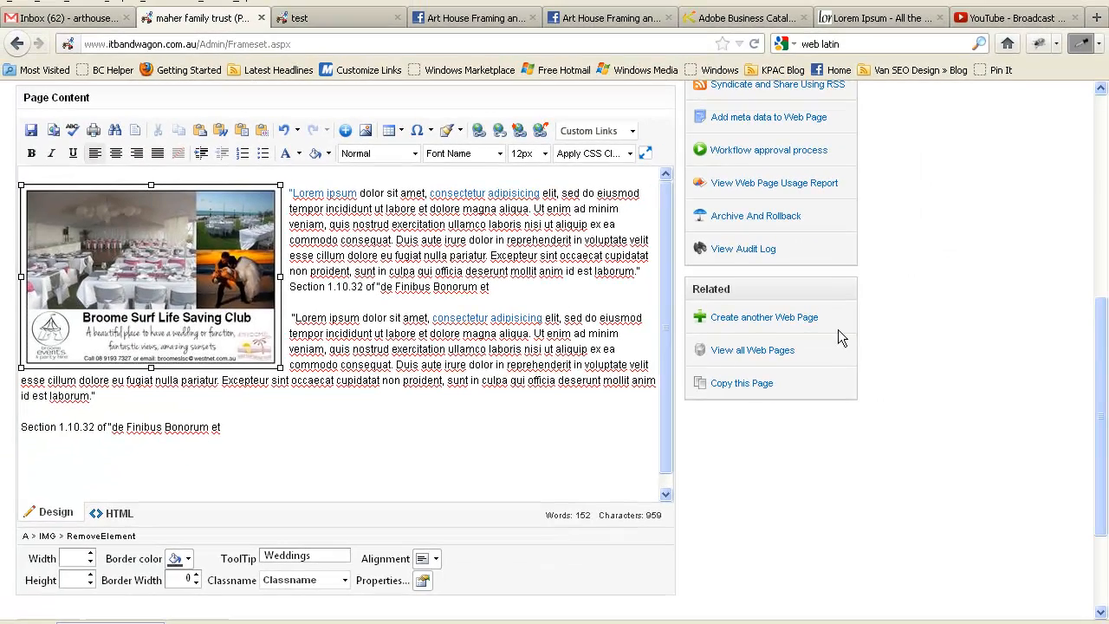
Update the test page and reload the live test page to check the inserted image.
{"action": "scroll", "coordinate": [26, 499], "scroll_direction": "down", "scroll_amount": 3}
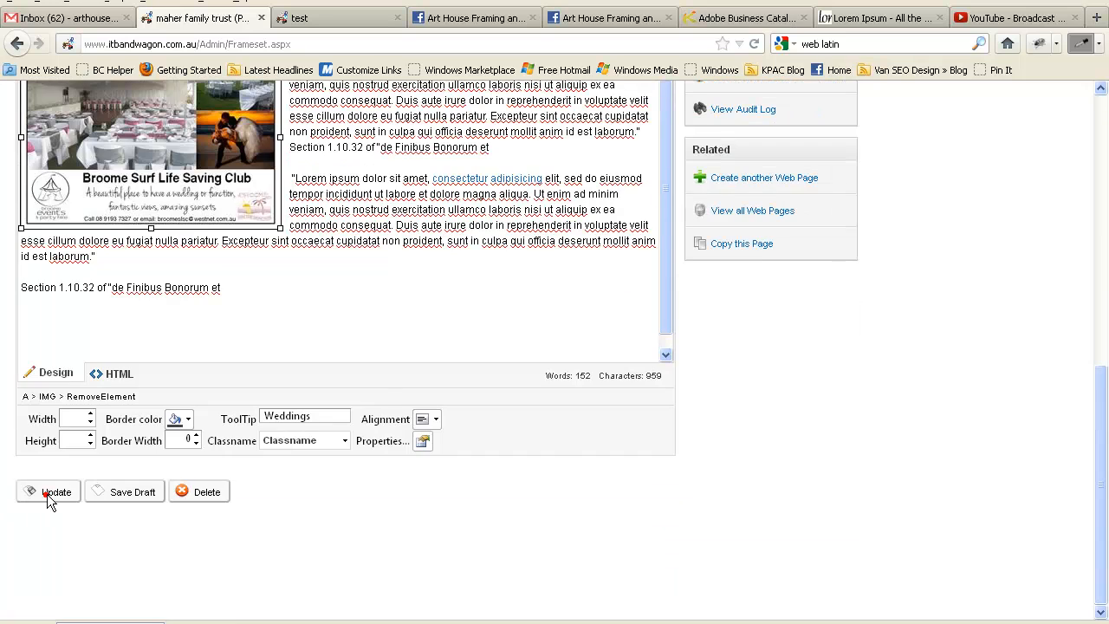
{"action": "left_click", "coordinate": [46, 494]}
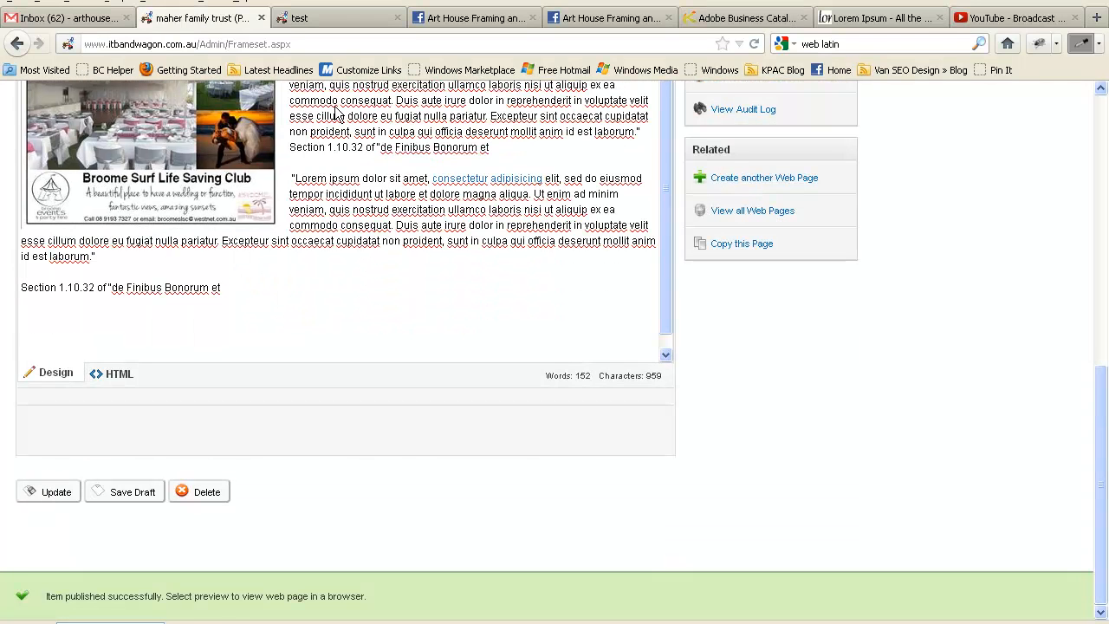
{"action": "left_click", "coordinate": [338, 19]}
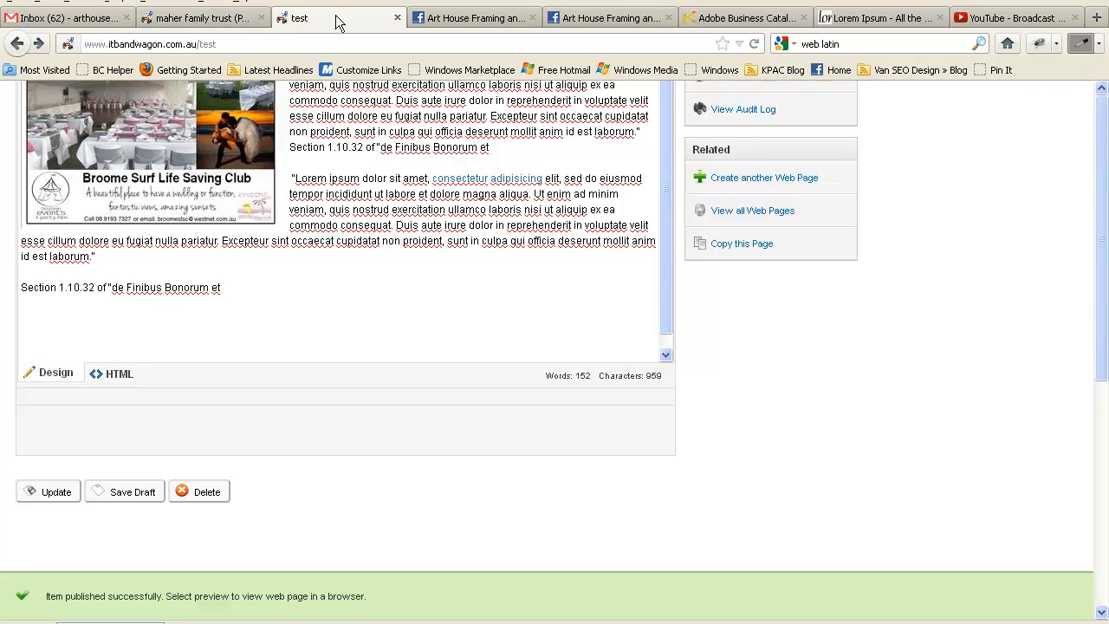
{"action": "left_click", "coordinate": [754, 44]}
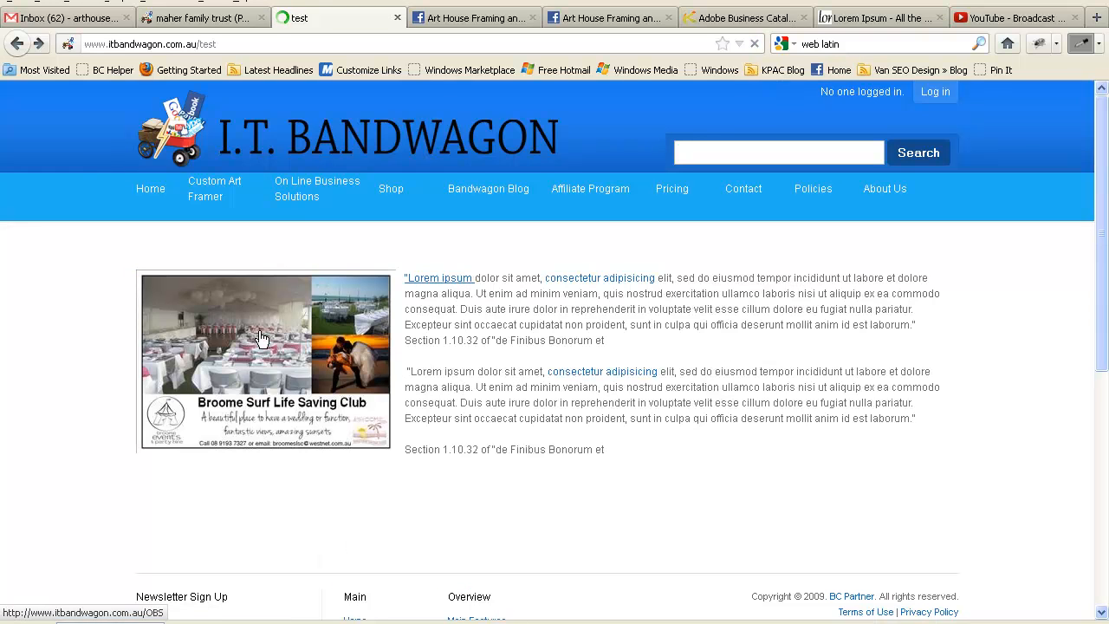
{"action": "left_click", "coordinate": [673, 350]}
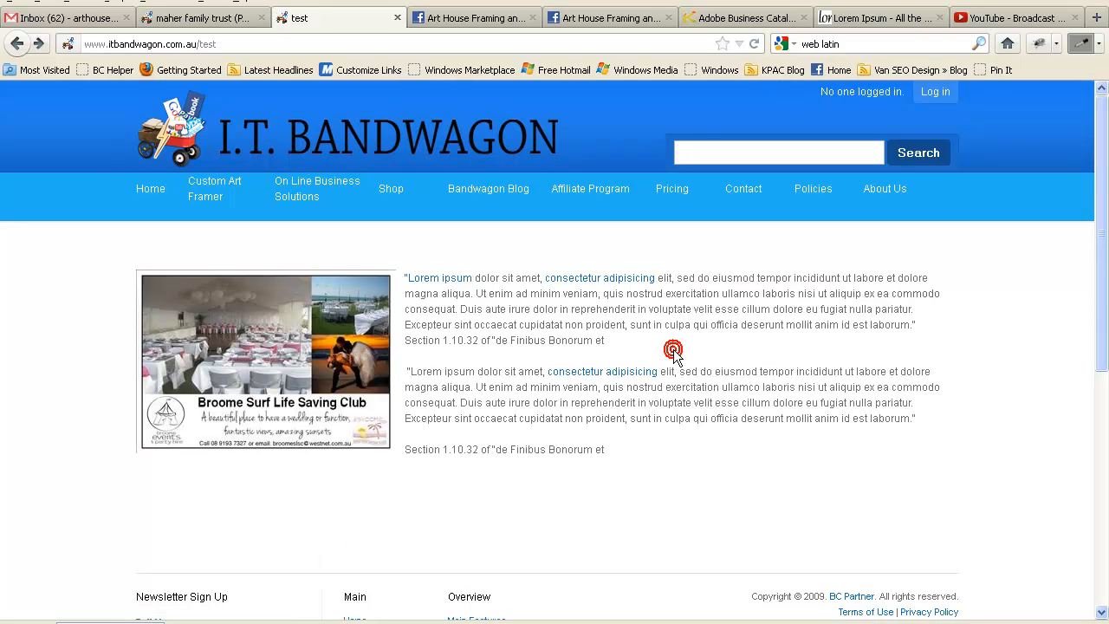